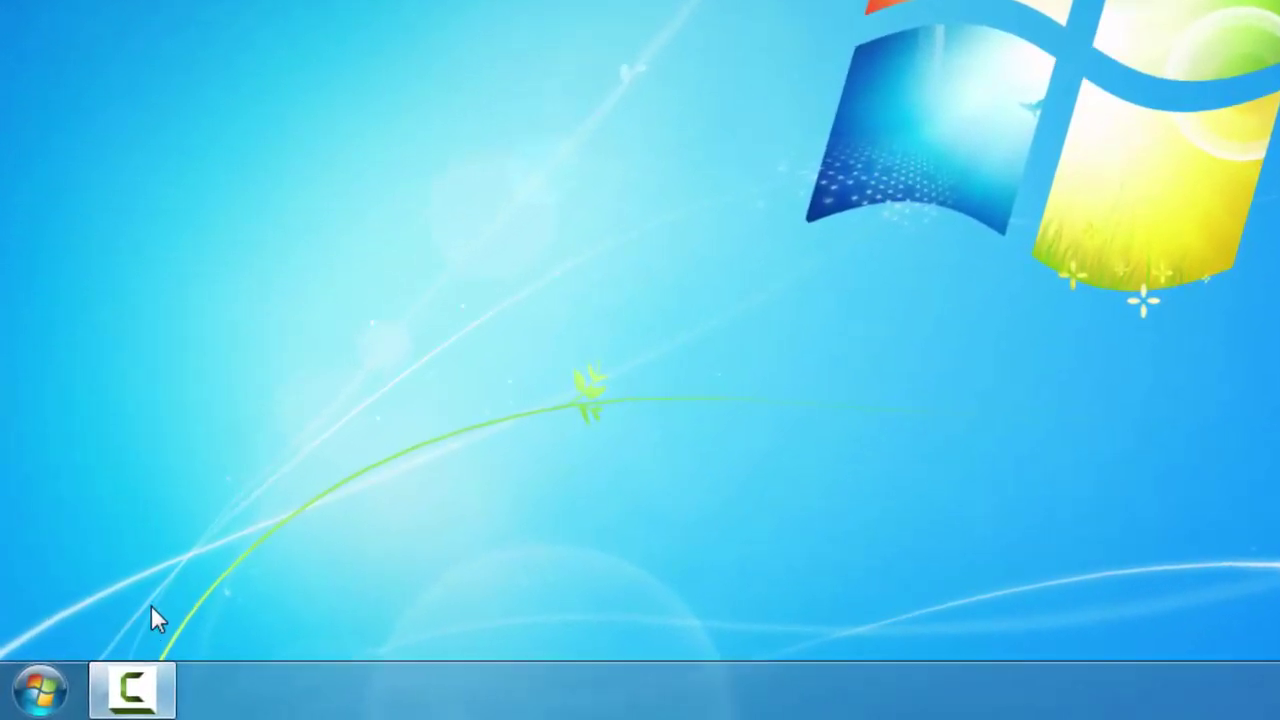
# Launch PowerPoint 2013 and create a blank presentation.
pyautogui.click(38, 702)
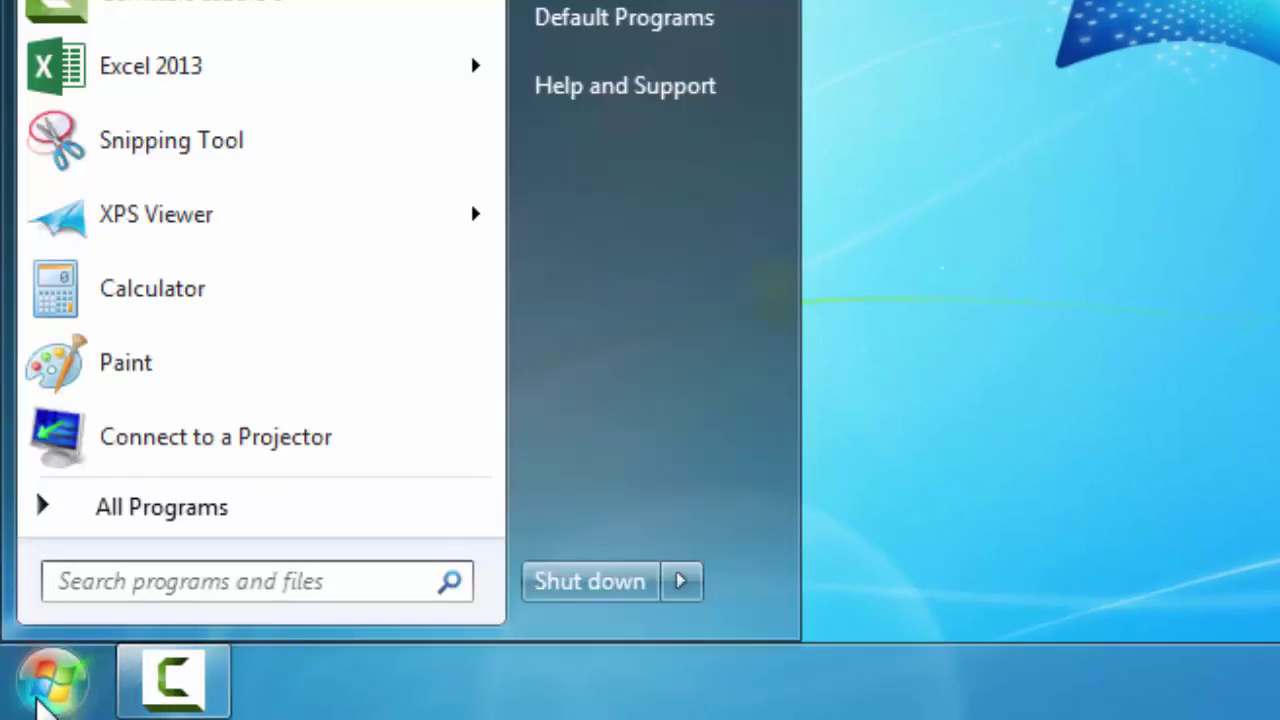
pyautogui.click(287, 518)
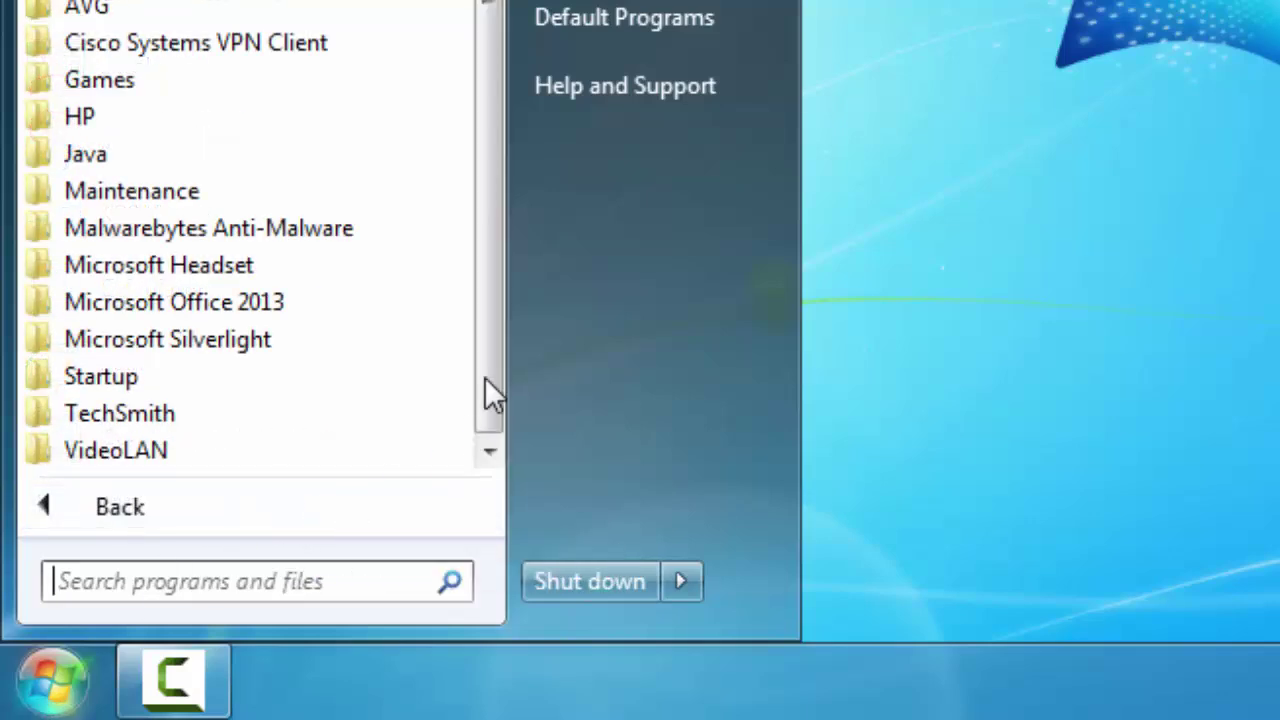
pyautogui.click(386, 303)
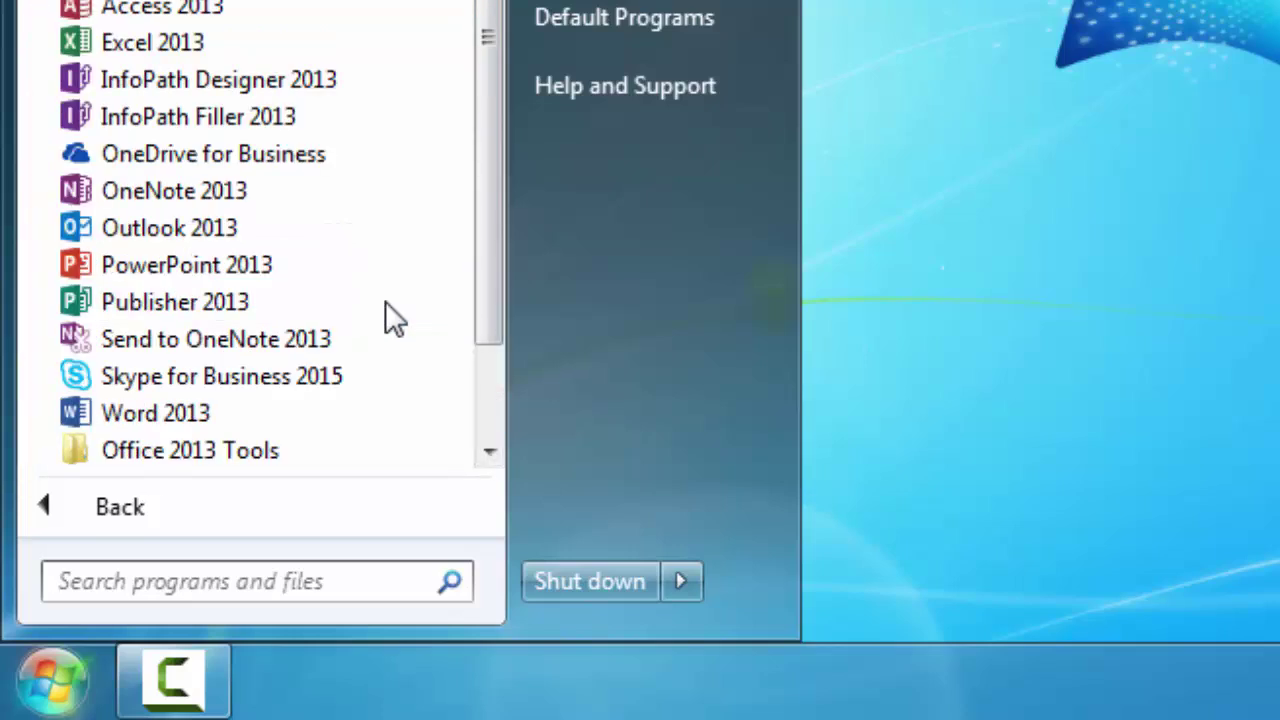
pyautogui.click(332, 262)
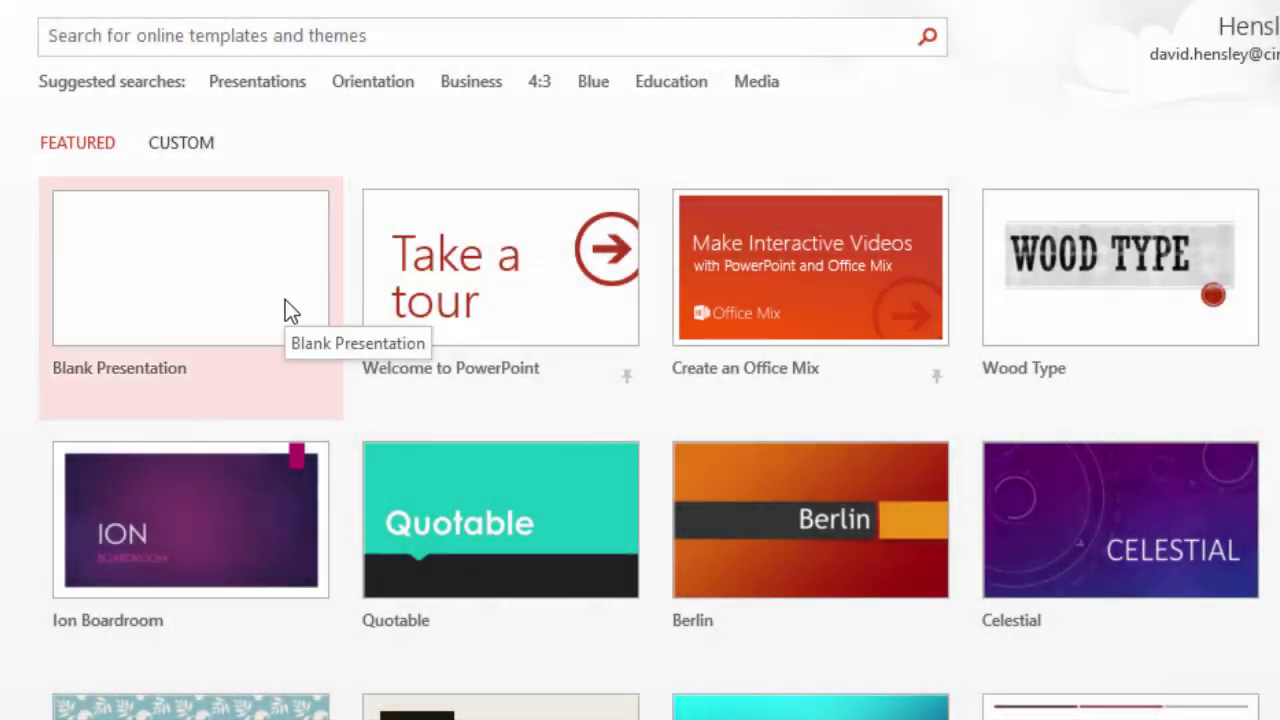
pyautogui.click(285, 299)
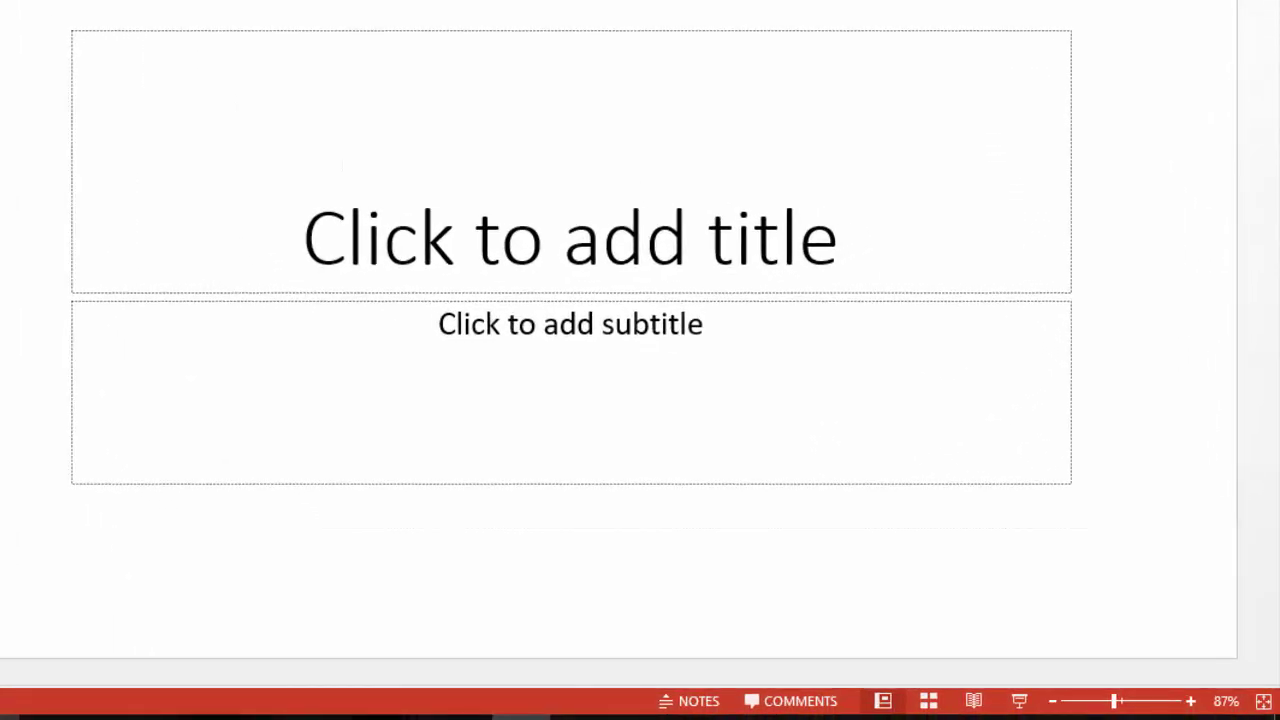
# Show and hide the slide's speaker notes area and the comments area.
pyautogui.click(699, 703)
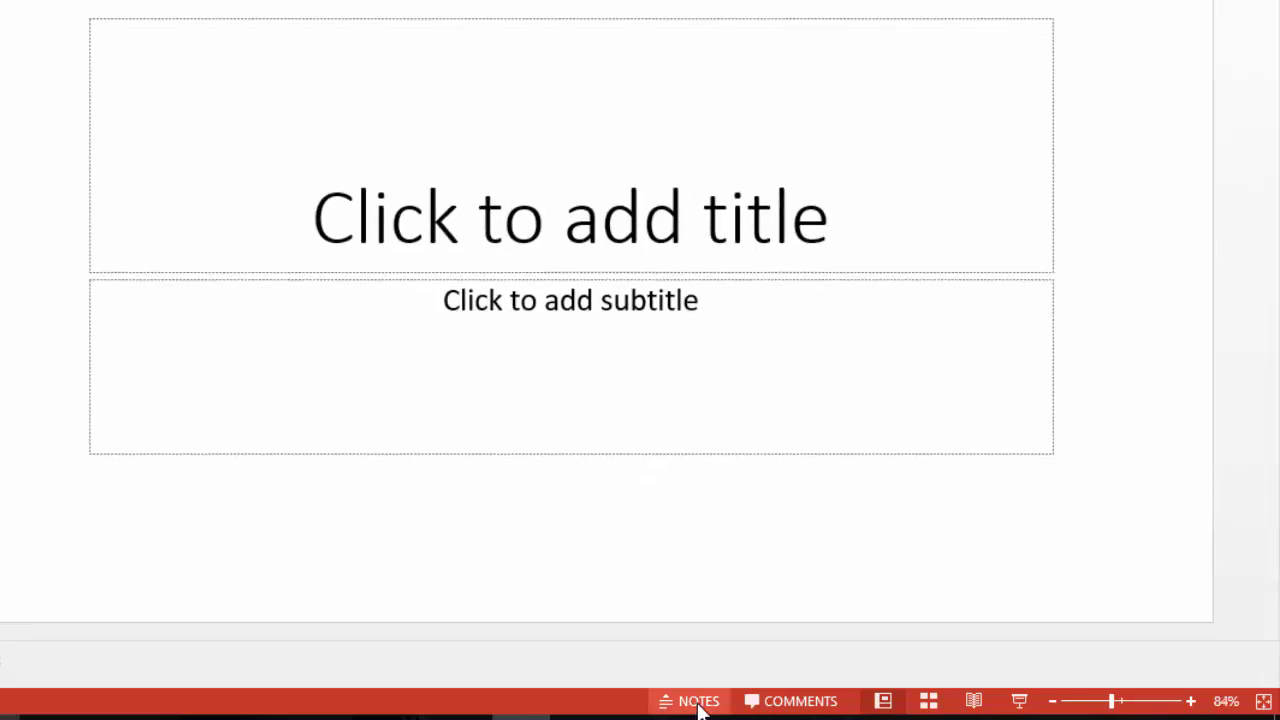
pyautogui.click(699, 703)
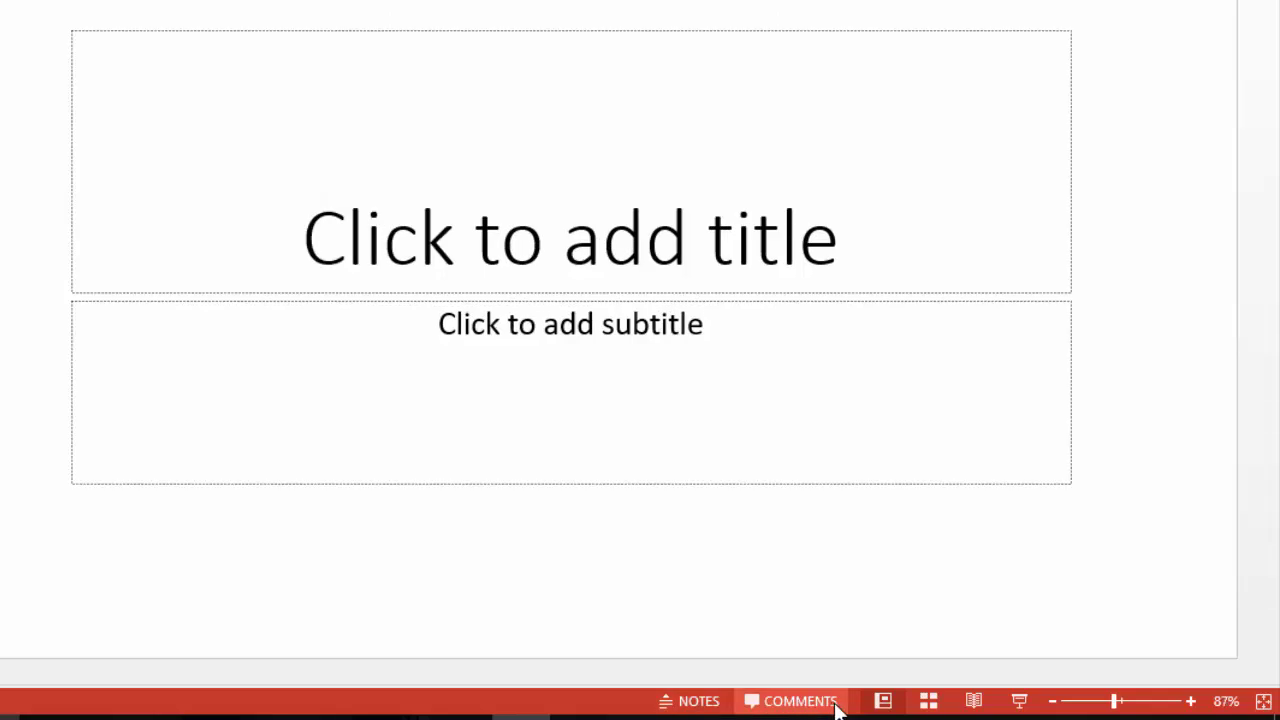
pyautogui.click(834, 703)
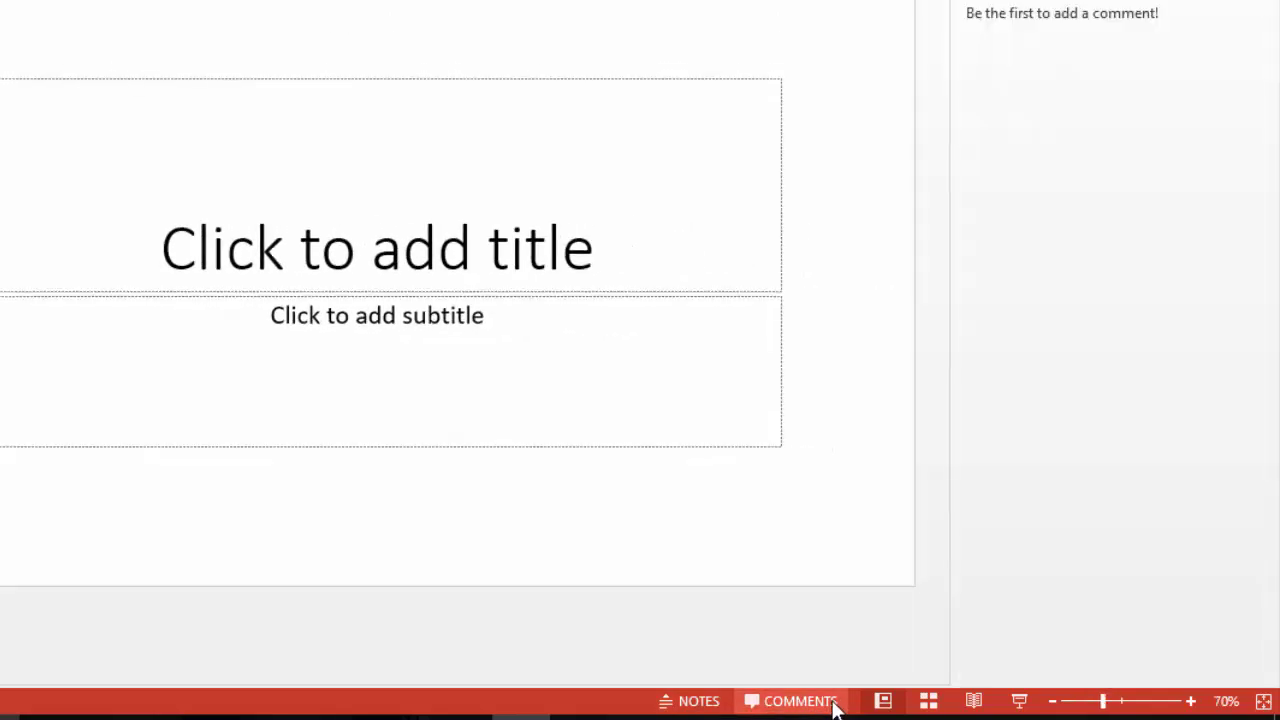
pyautogui.click(834, 703)
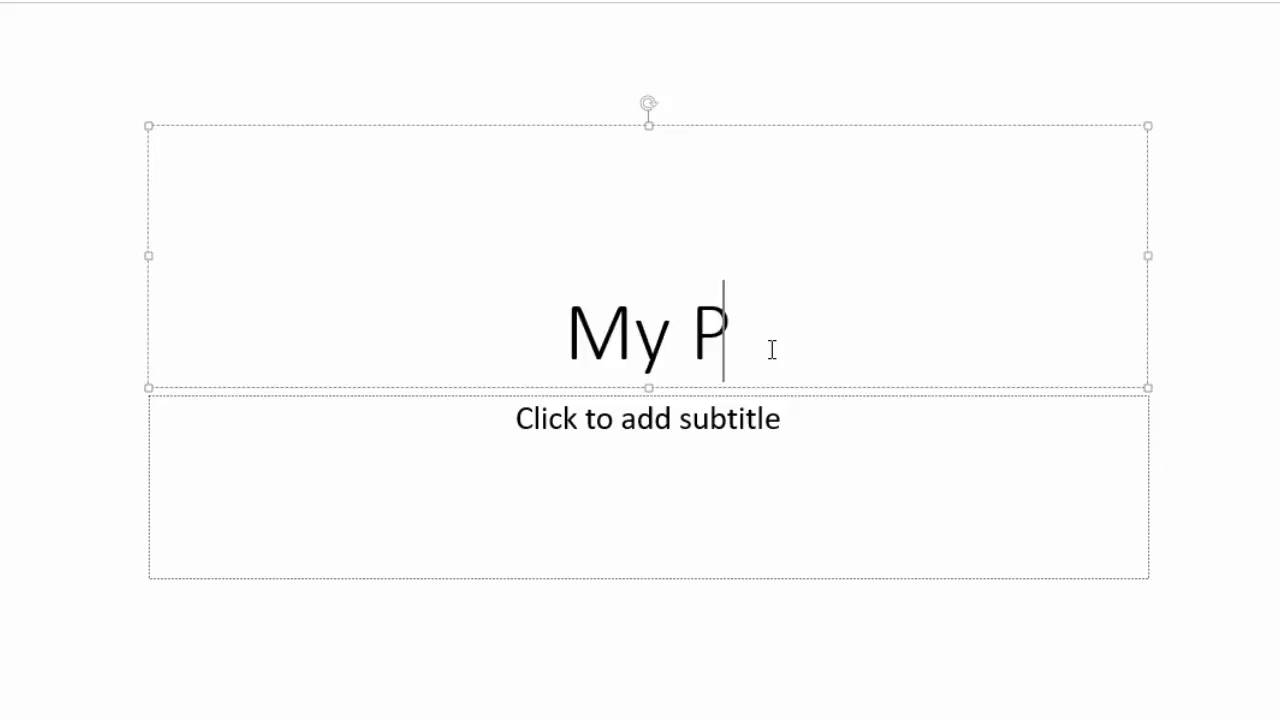
# Enter "My Project" as the slide title and "Student A" as the subtitle.
pyautogui.write('roject')
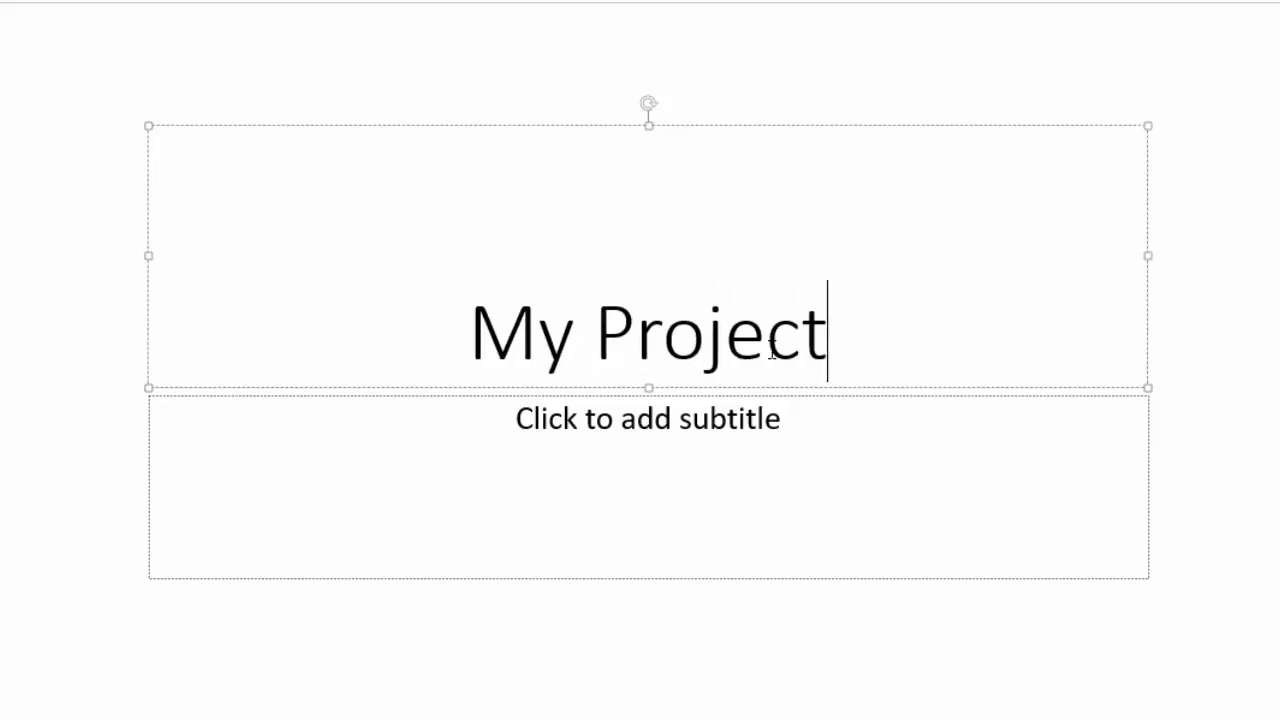
pyautogui.click(777, 425)
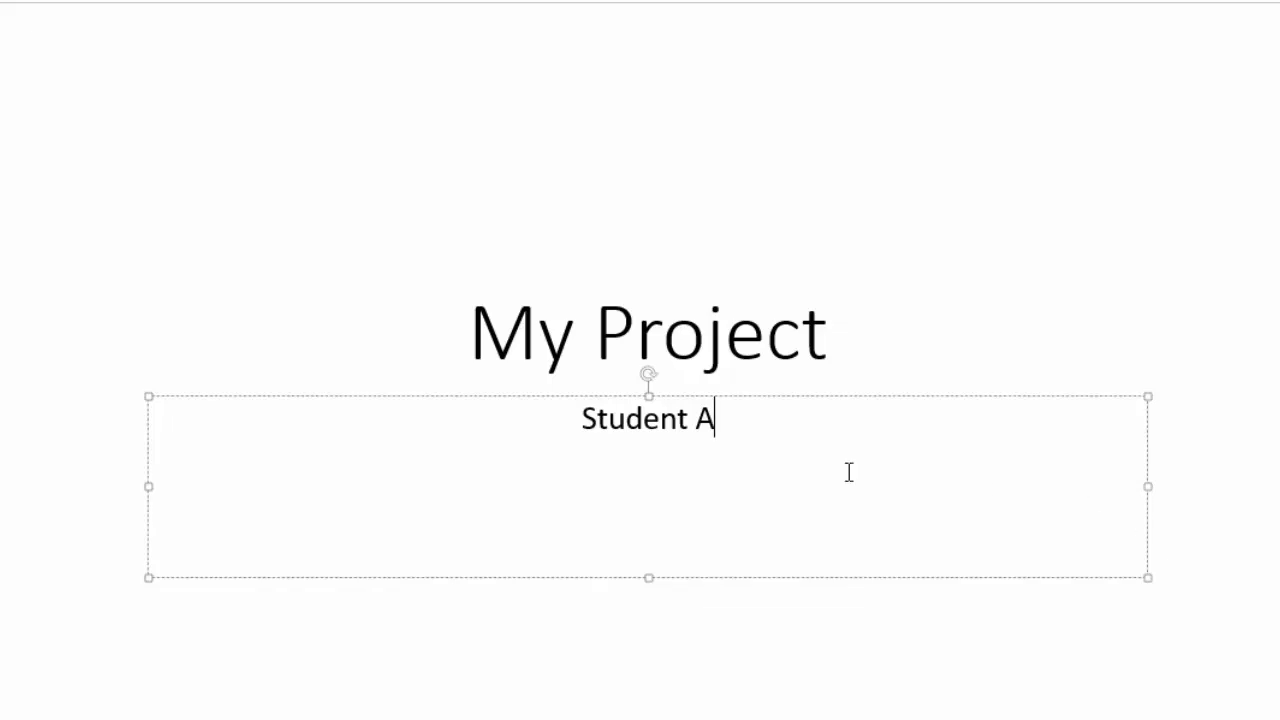
# Shrink the "My Project" title box to fit its text more closely and move it up, centred horizontally on the slide.
pyautogui.click(630, 338)
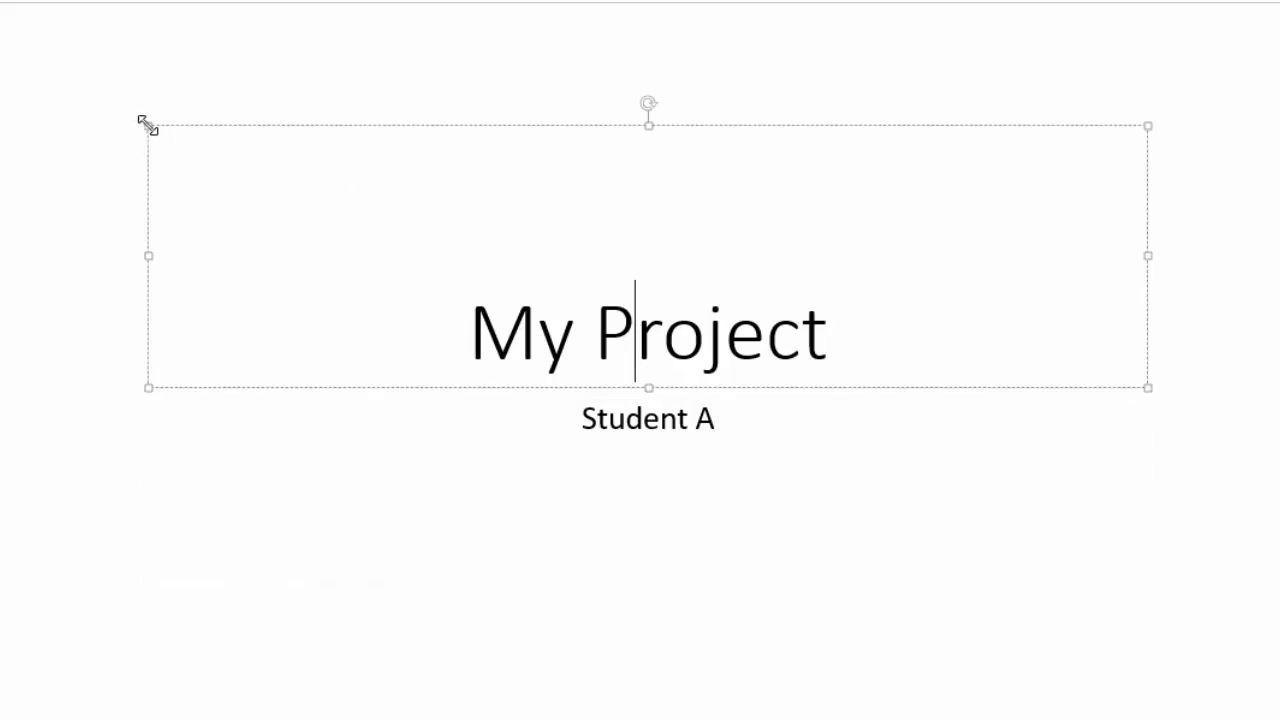
pyautogui.moveTo(148, 126); pyautogui.dragTo(166, 262)
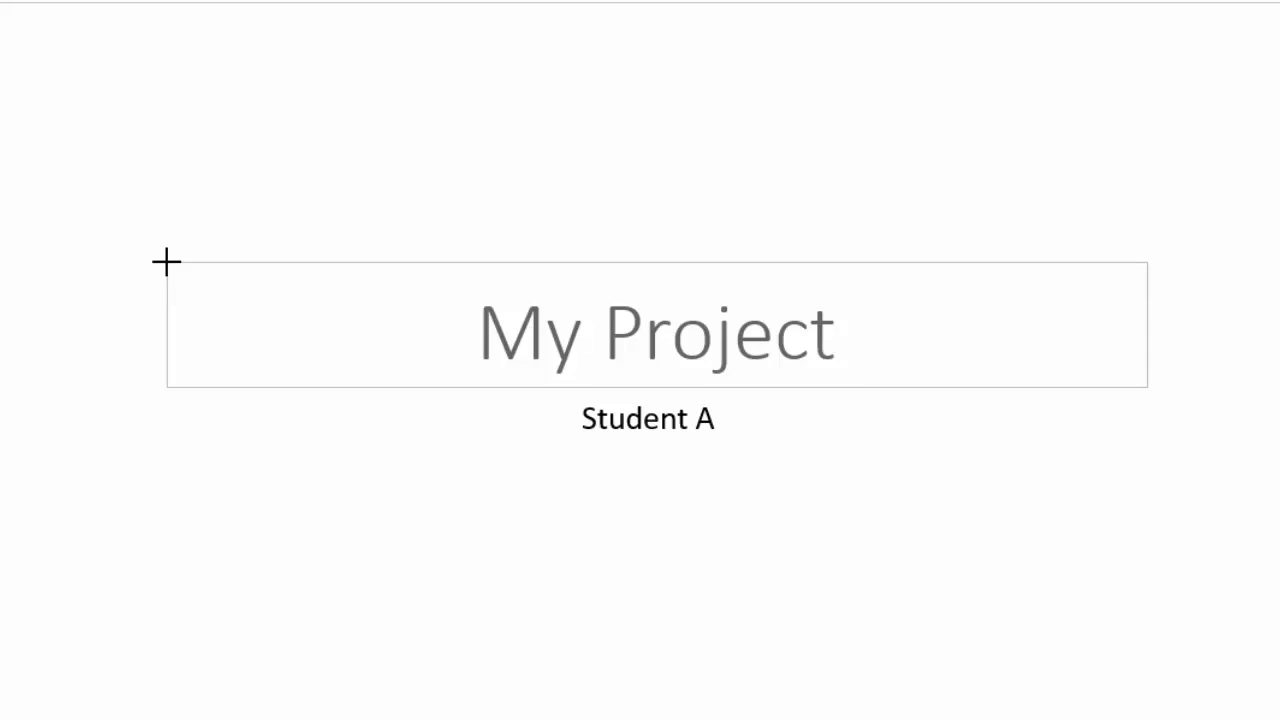
pyautogui.moveTo(166, 262); pyautogui.dragTo(166, 262)
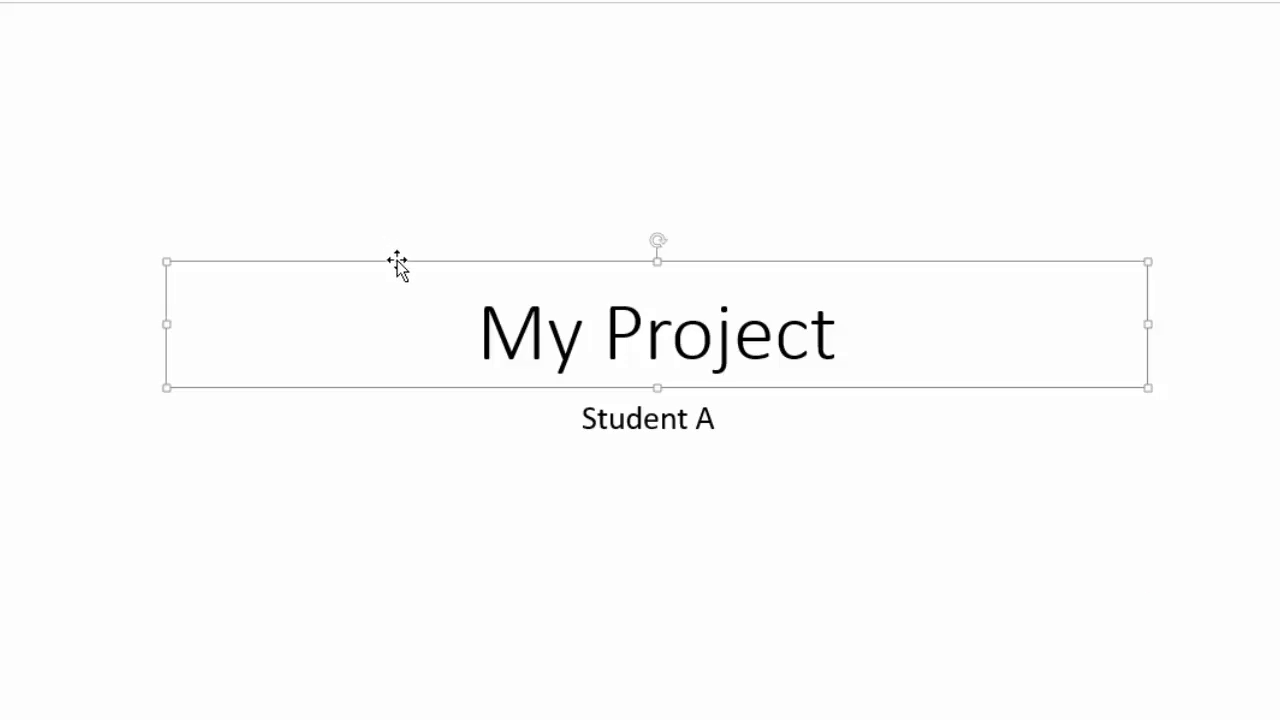
pyautogui.moveTo(397, 263); pyautogui.dragTo(391, 194)
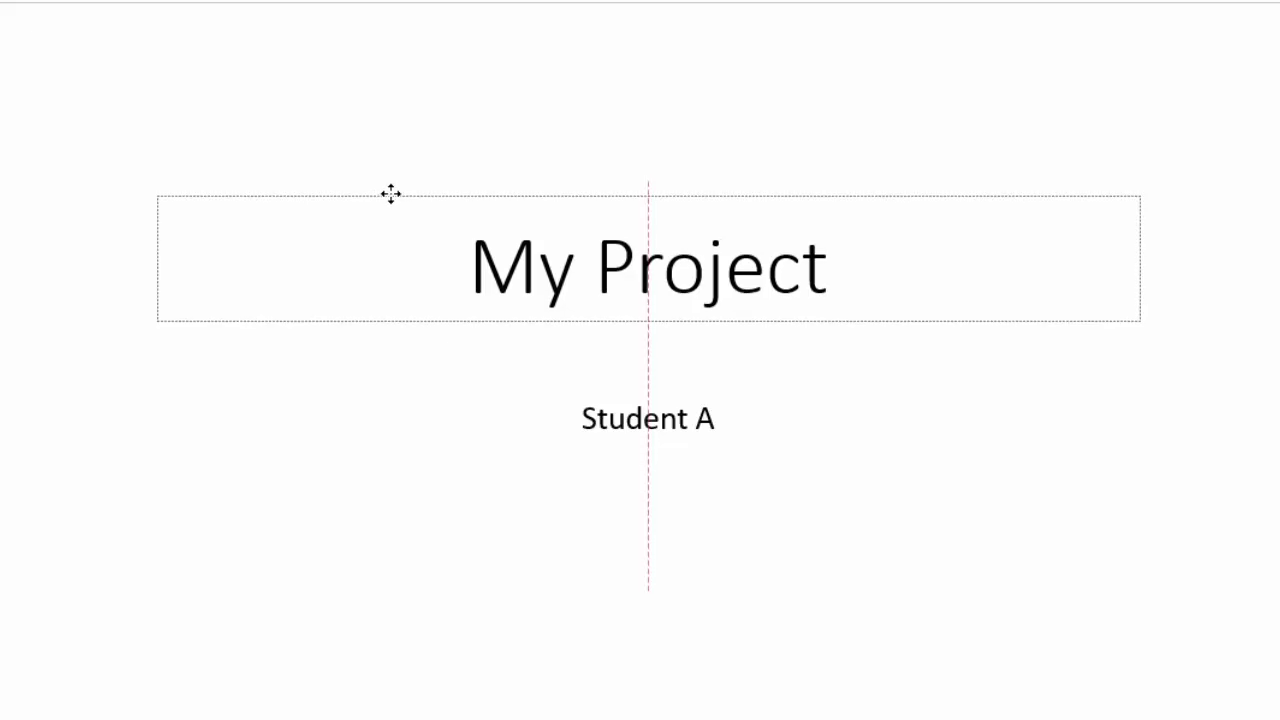
pyautogui.moveTo(391, 194); pyautogui.dragTo(391, 192)
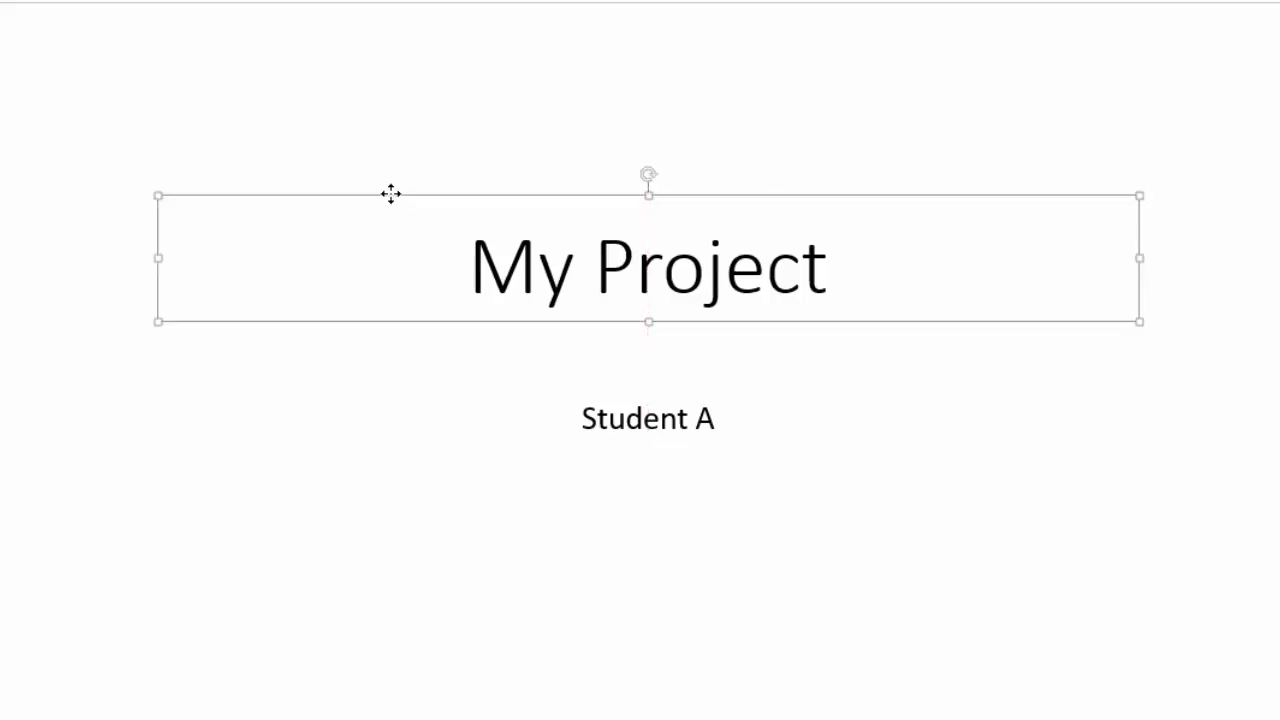
# Make the "Student A" subtitle box narrower and shorter, and move it centred just beneath the title.
pyautogui.click(626, 418)
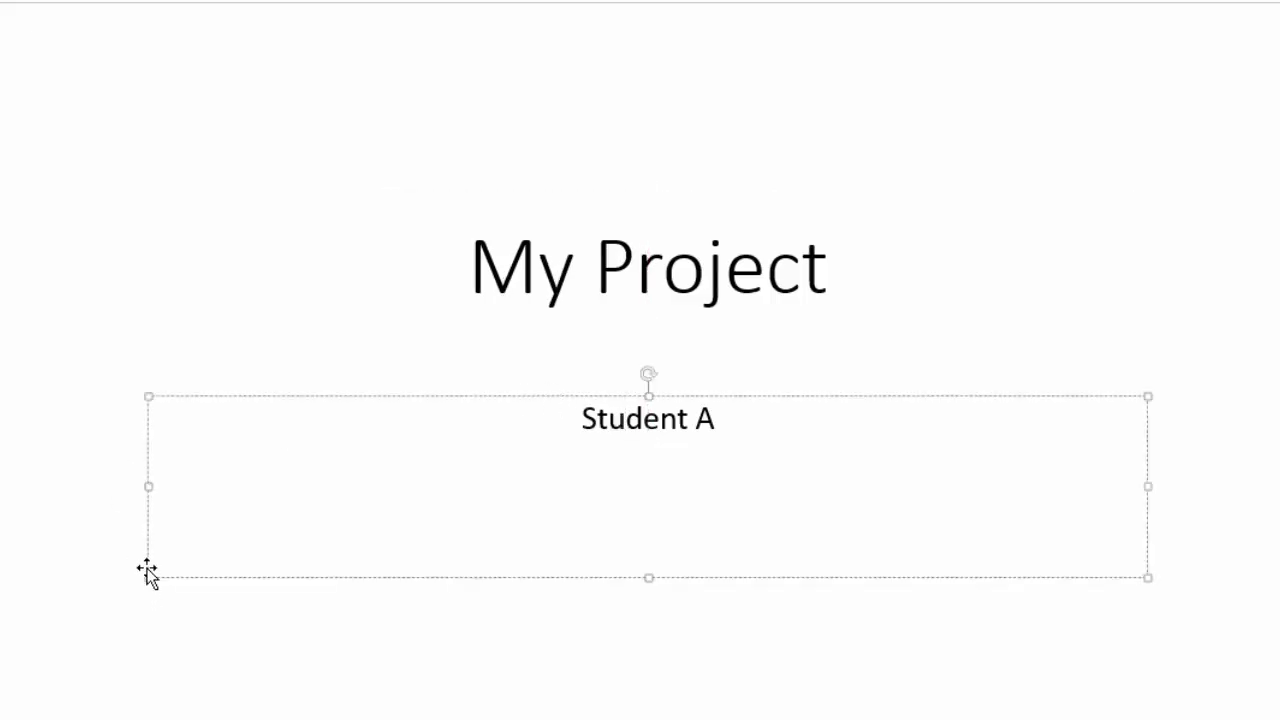
pyautogui.moveTo(148, 577); pyautogui.dragTo(360, 447)
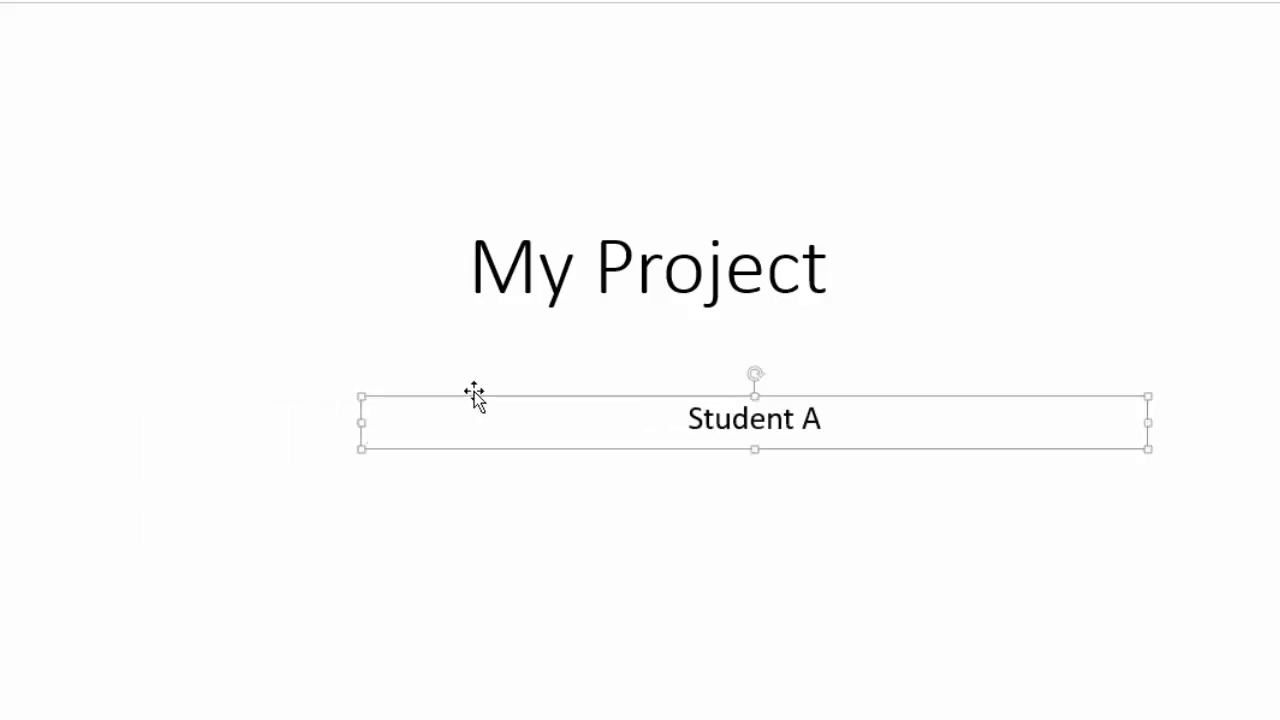
pyautogui.moveTo(474, 393); pyautogui.dragTo(366, 349)
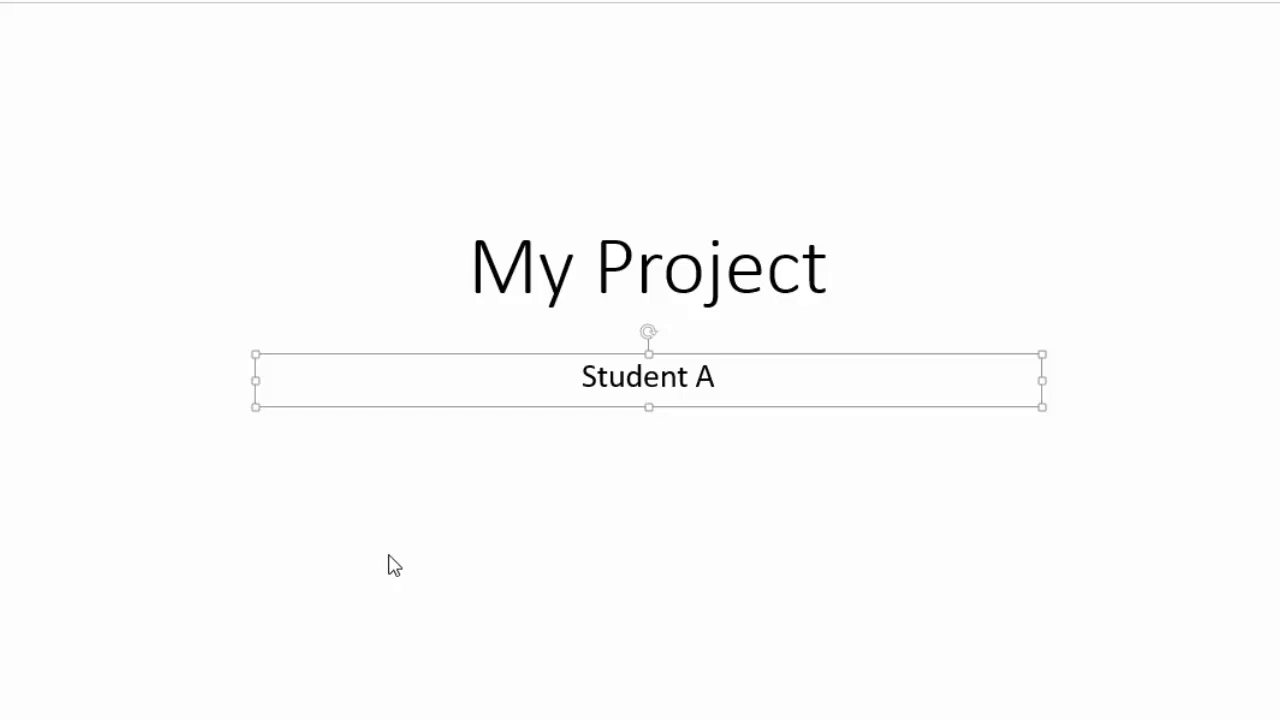
# Format the word "Project" in the title as bold and red.
pyautogui.click(596, 268)
pyautogui.moveTo(596, 268); pyautogui.dragTo(814, 269)
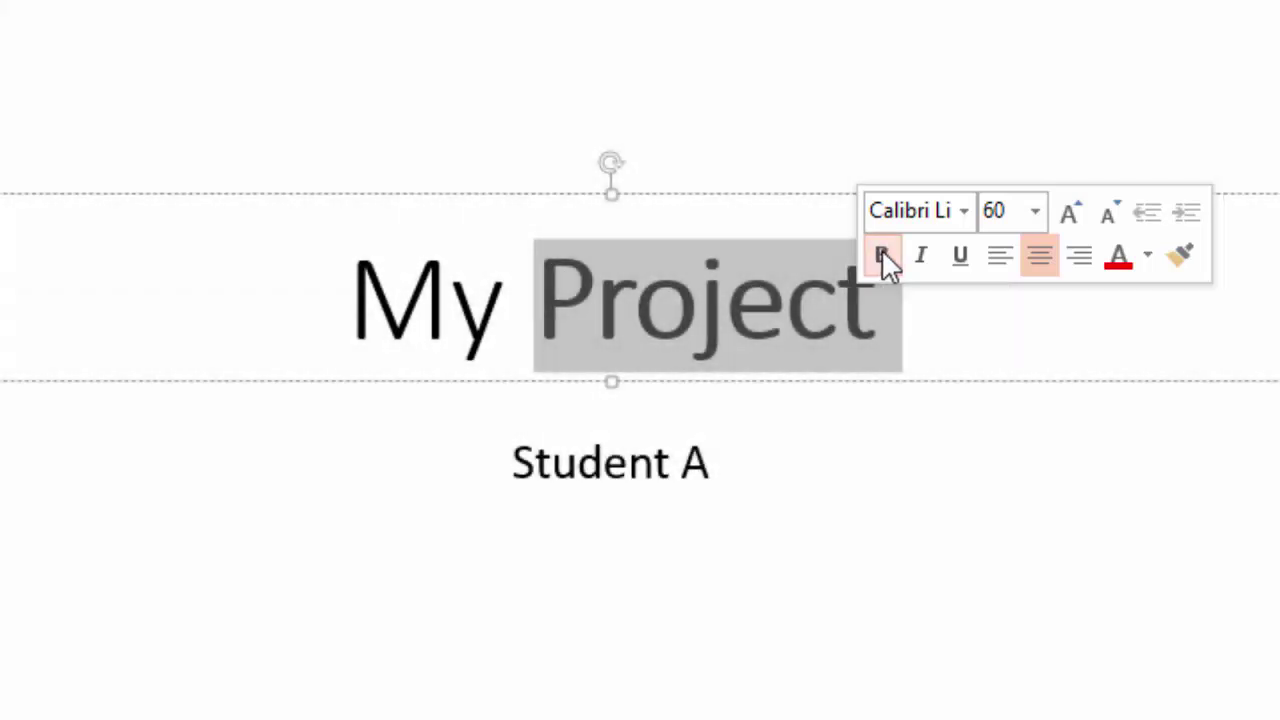
pyautogui.click(882, 256)
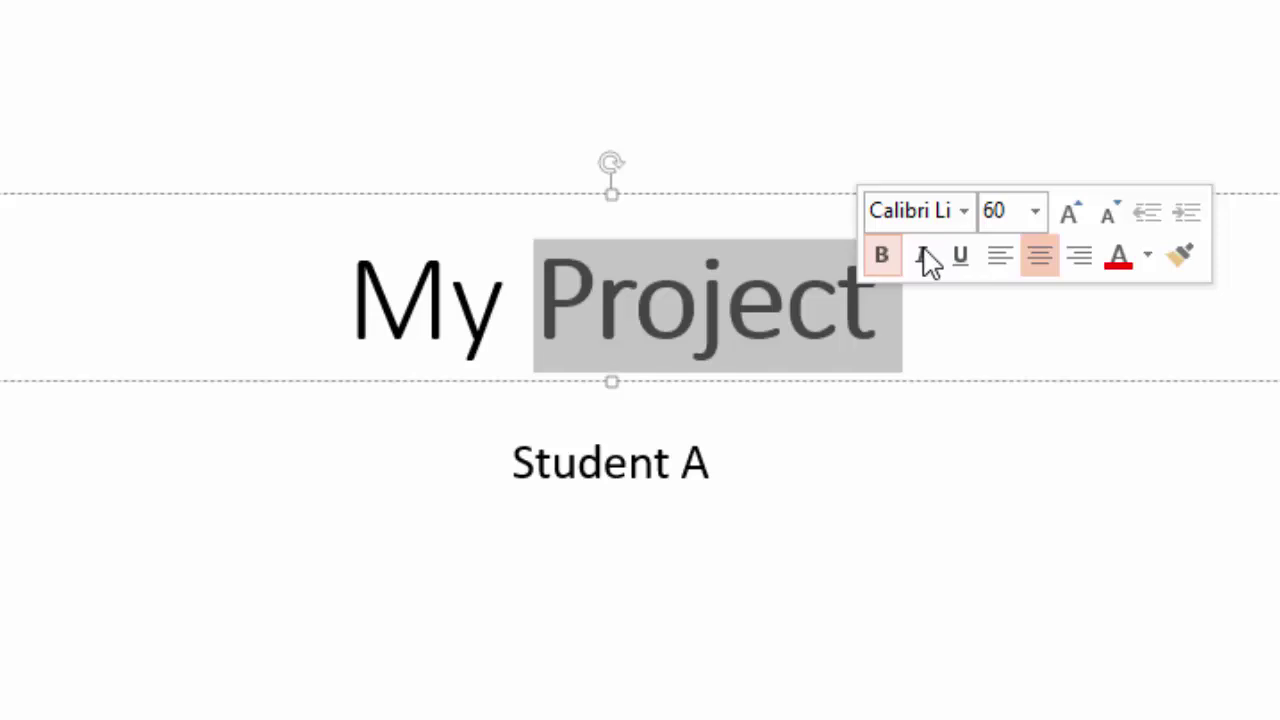
pyautogui.click(1120, 258)
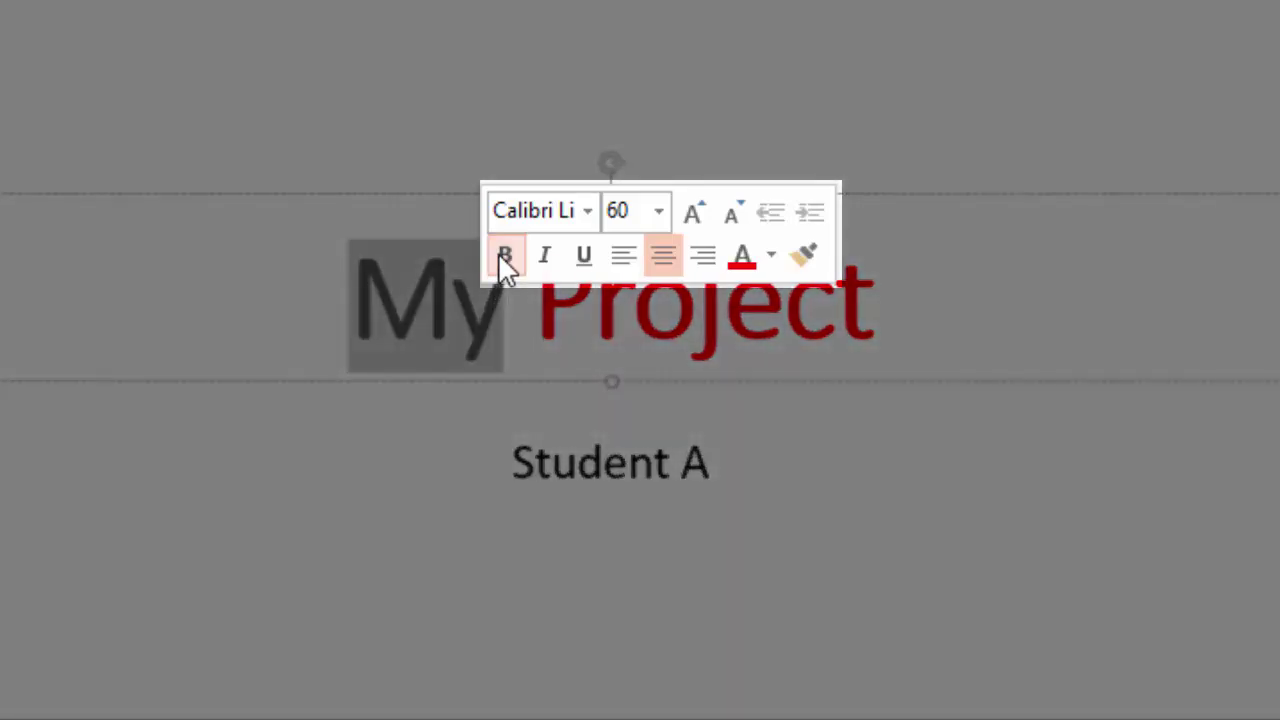
# Format the word "My" in the title as bold with the standard light blue colour.
pyautogui.click(503, 255)
pyautogui.click(773, 255)
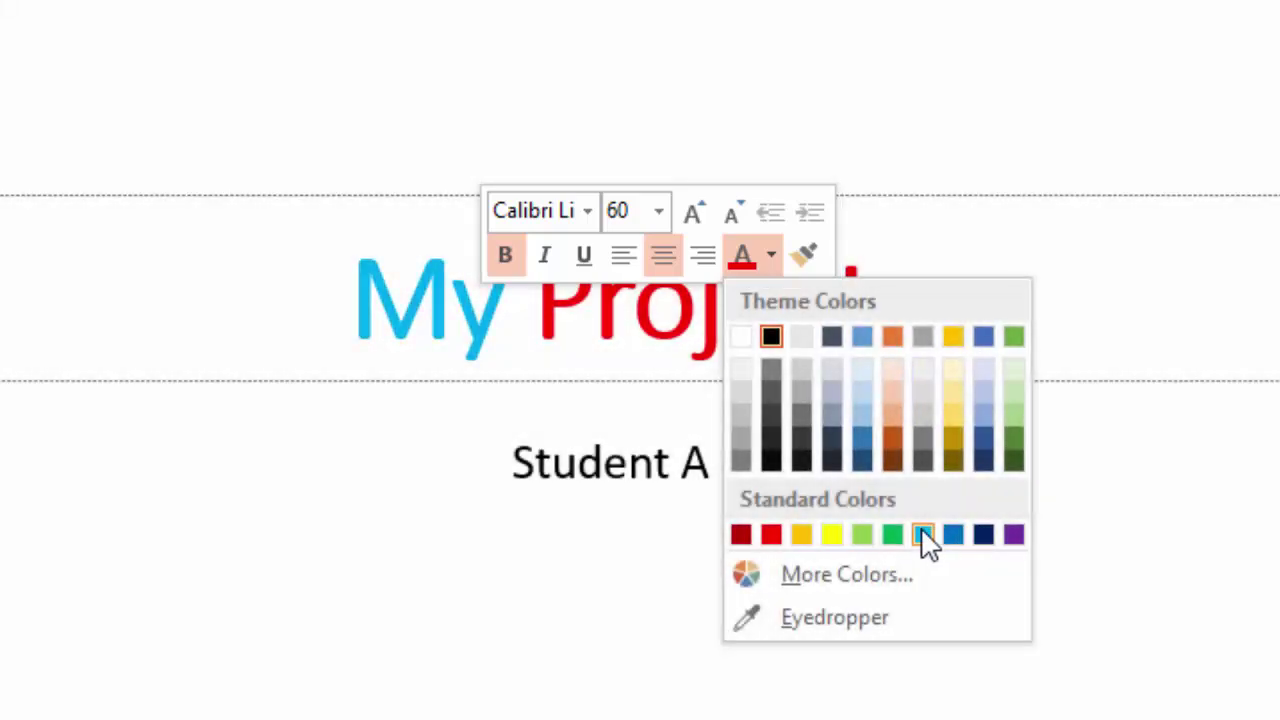
pyautogui.click(923, 537)
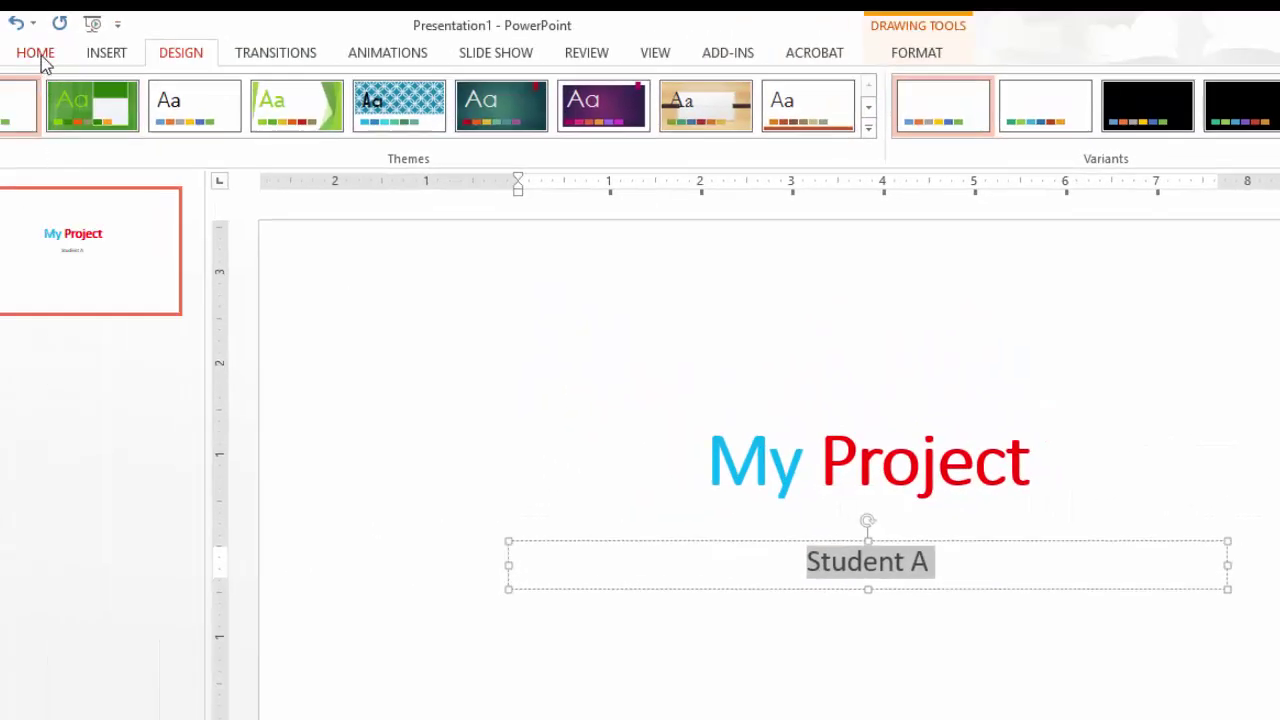
# Format the "Student A" subtitle as bold and italic at size 40 with a yellow-orange font colour.
pyautogui.click(50, 57)
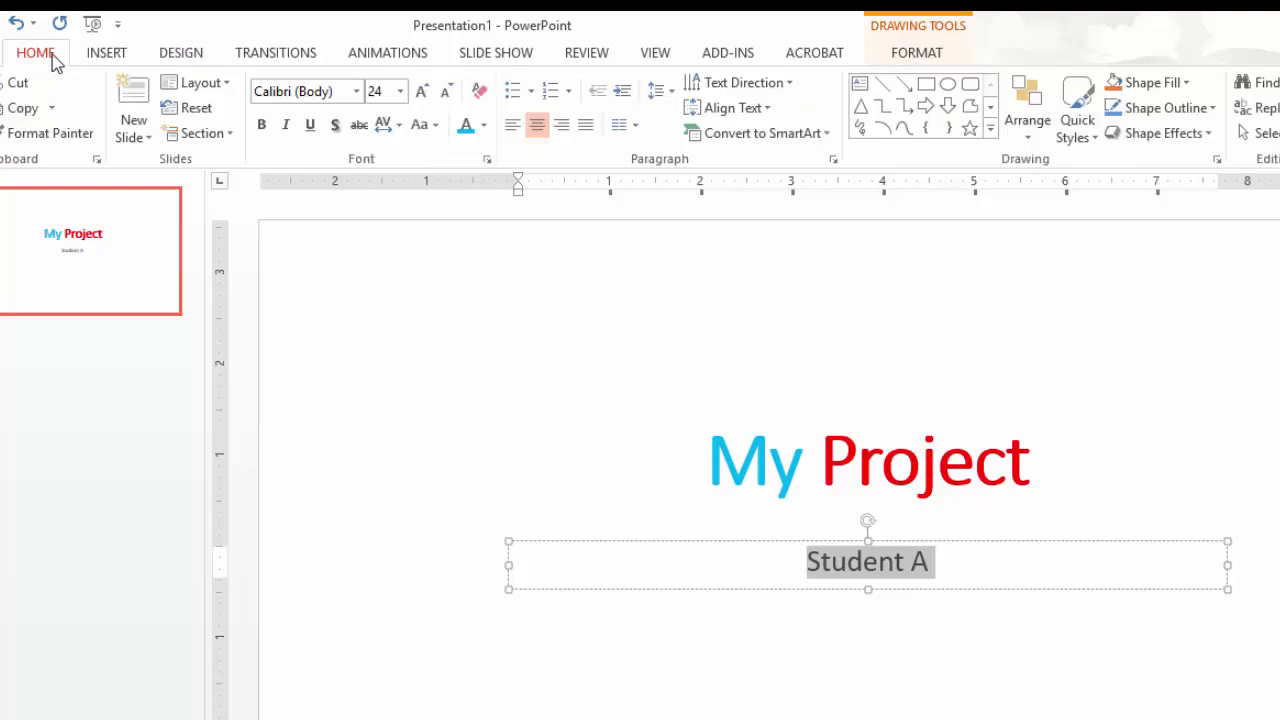
pyautogui.click(262, 126)
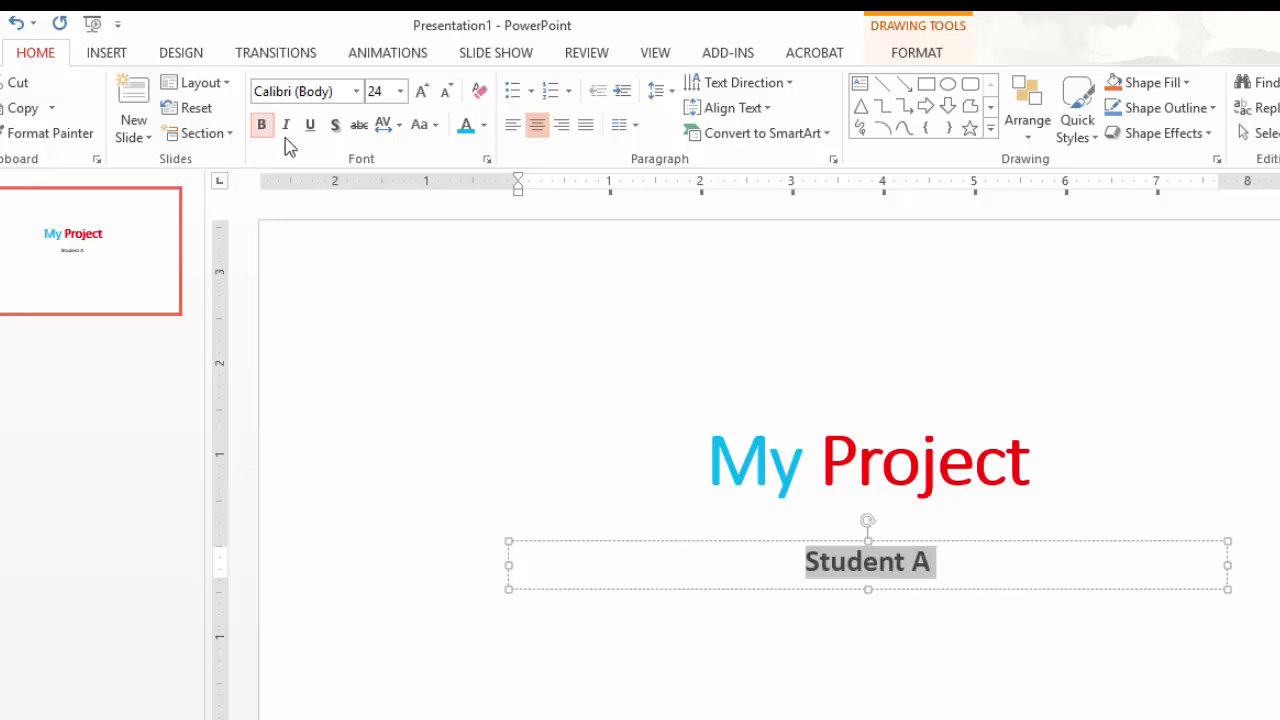
pyautogui.click(287, 126)
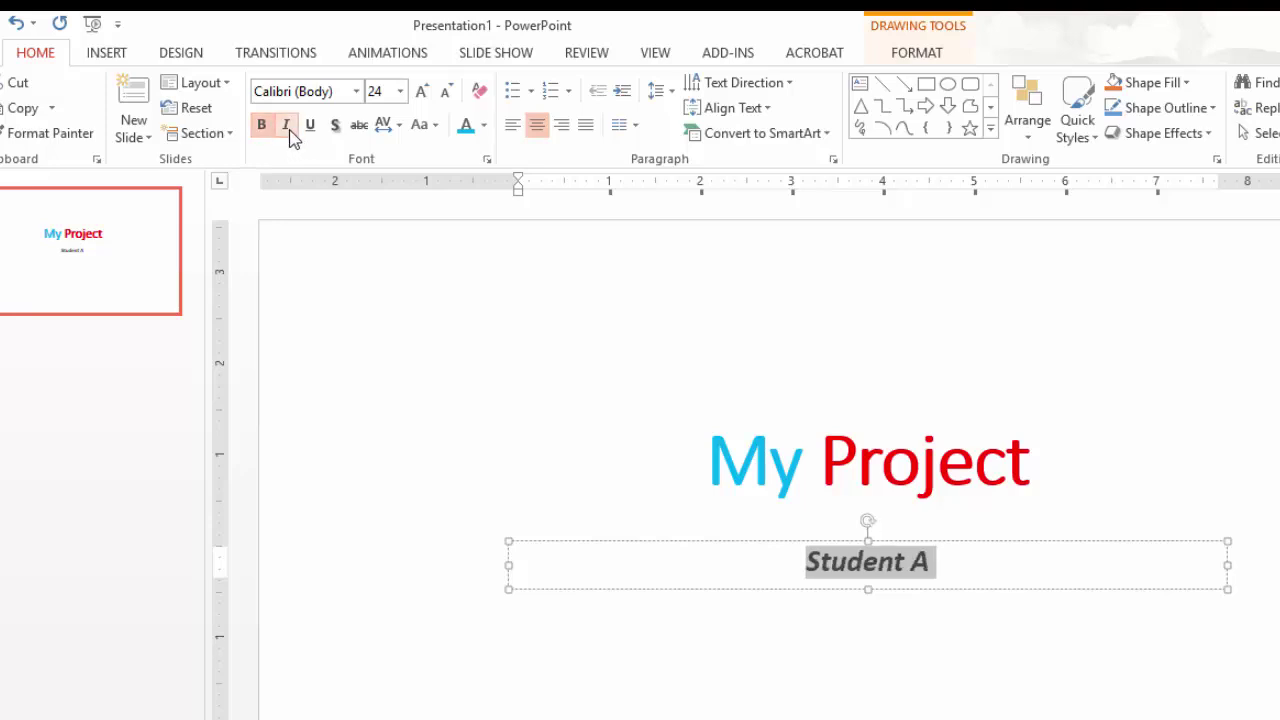
pyautogui.click(402, 95)
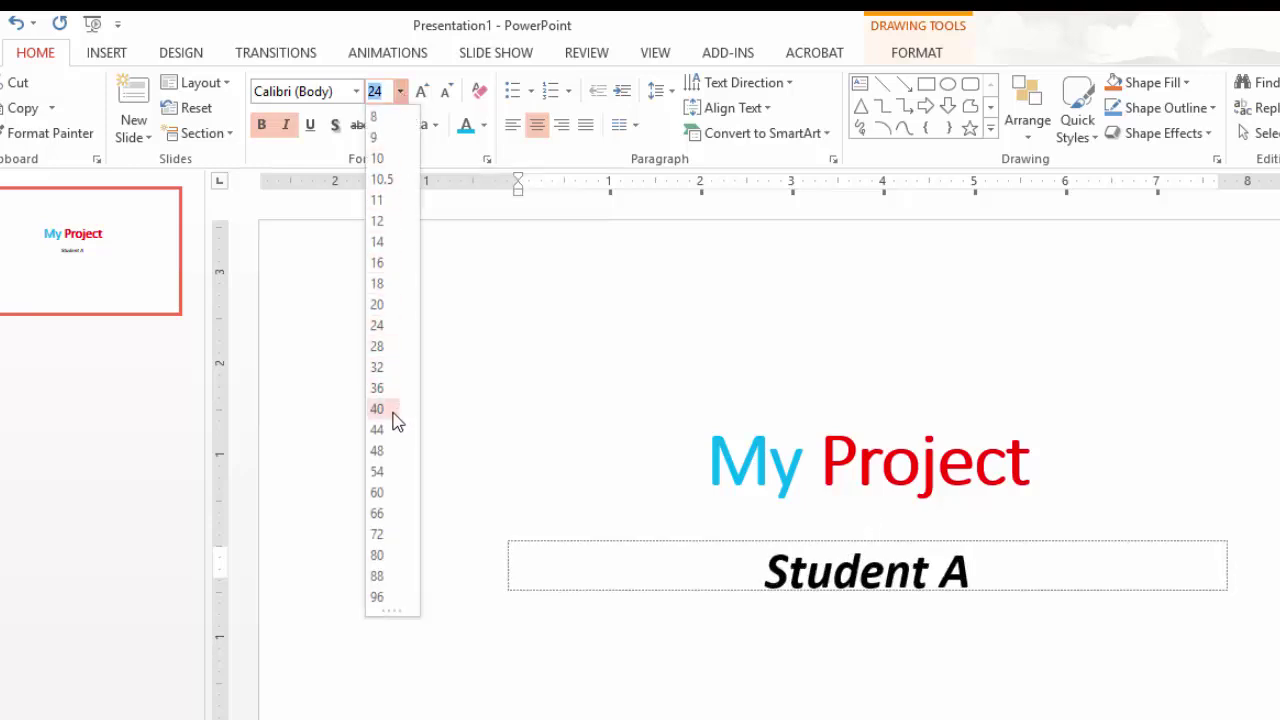
pyautogui.click(395, 420)
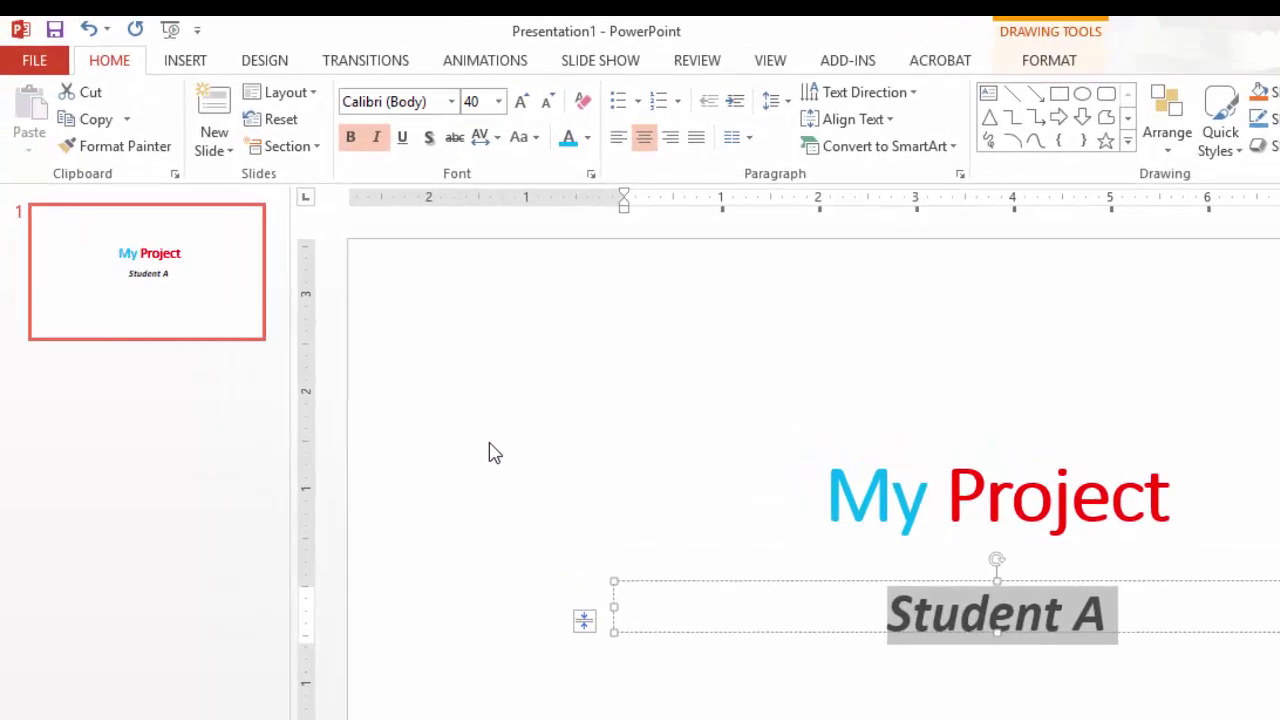
pyautogui.click(770, 703)
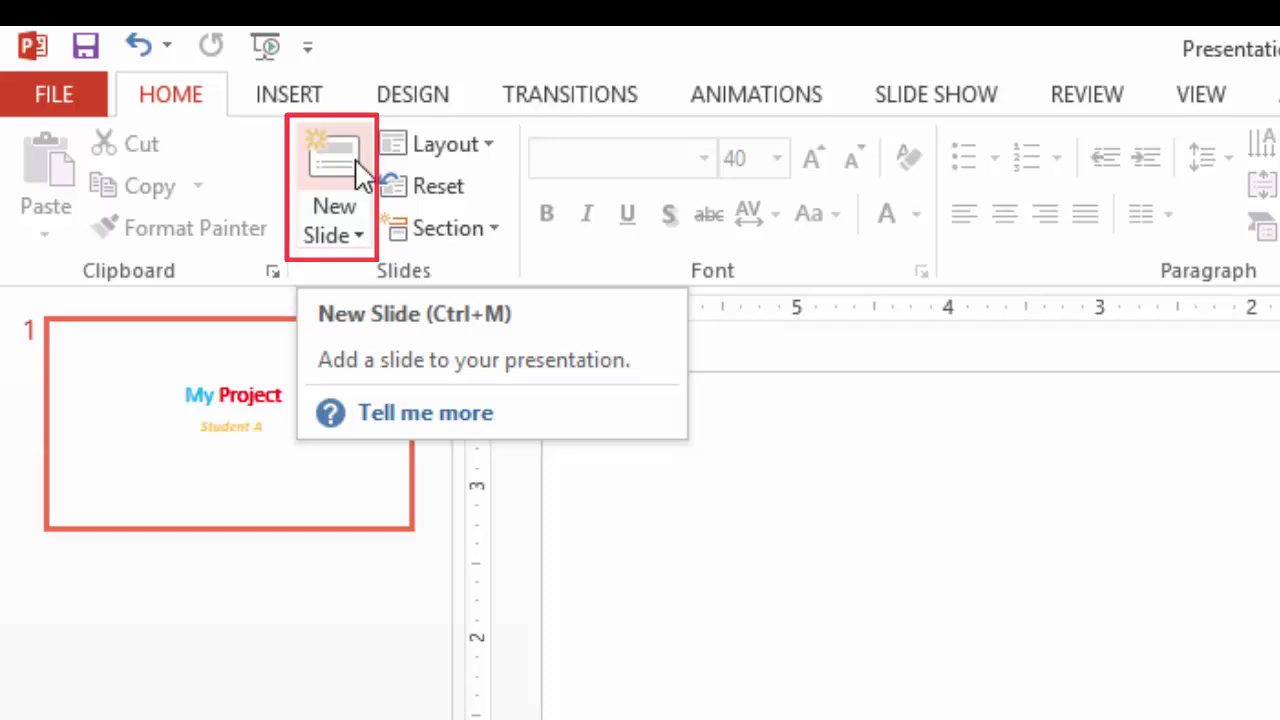
# Add a Title and Content slide titled "Overview" with the bullets Topic 1, Topic 2, Topic 3 and Topic 4.
pyautogui.click(363, 233)
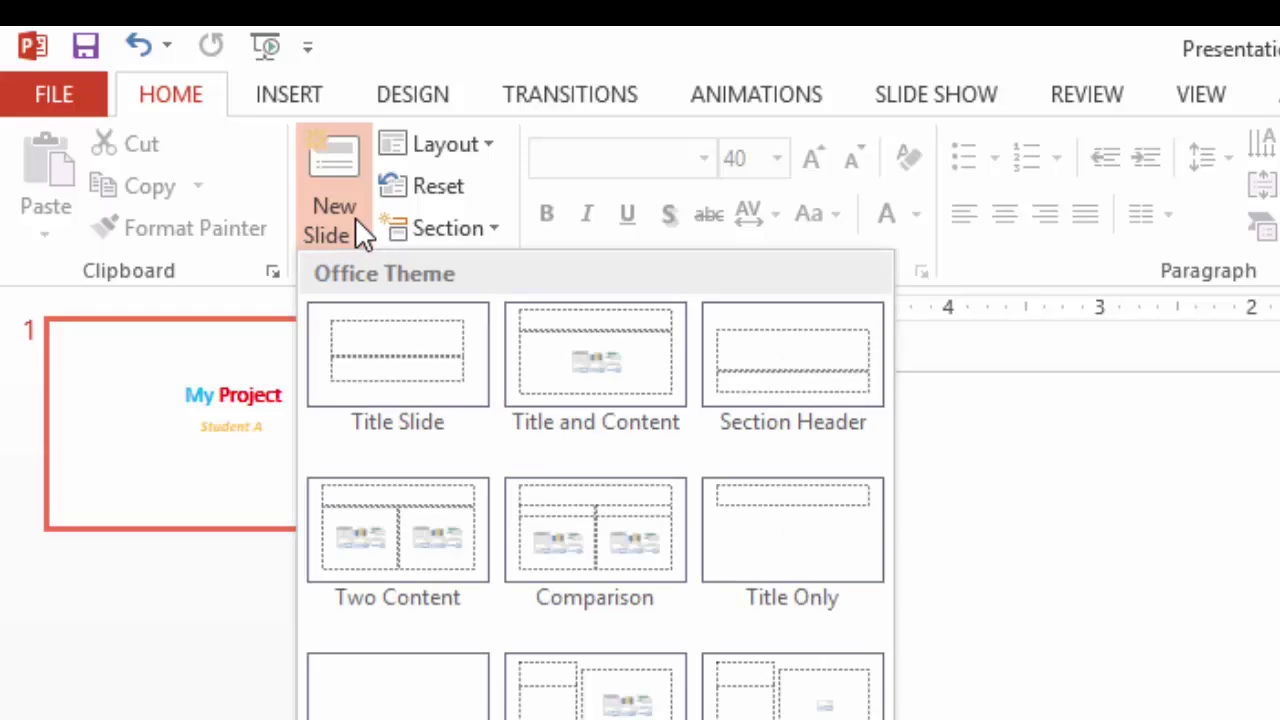
pyautogui.click(616, 365)
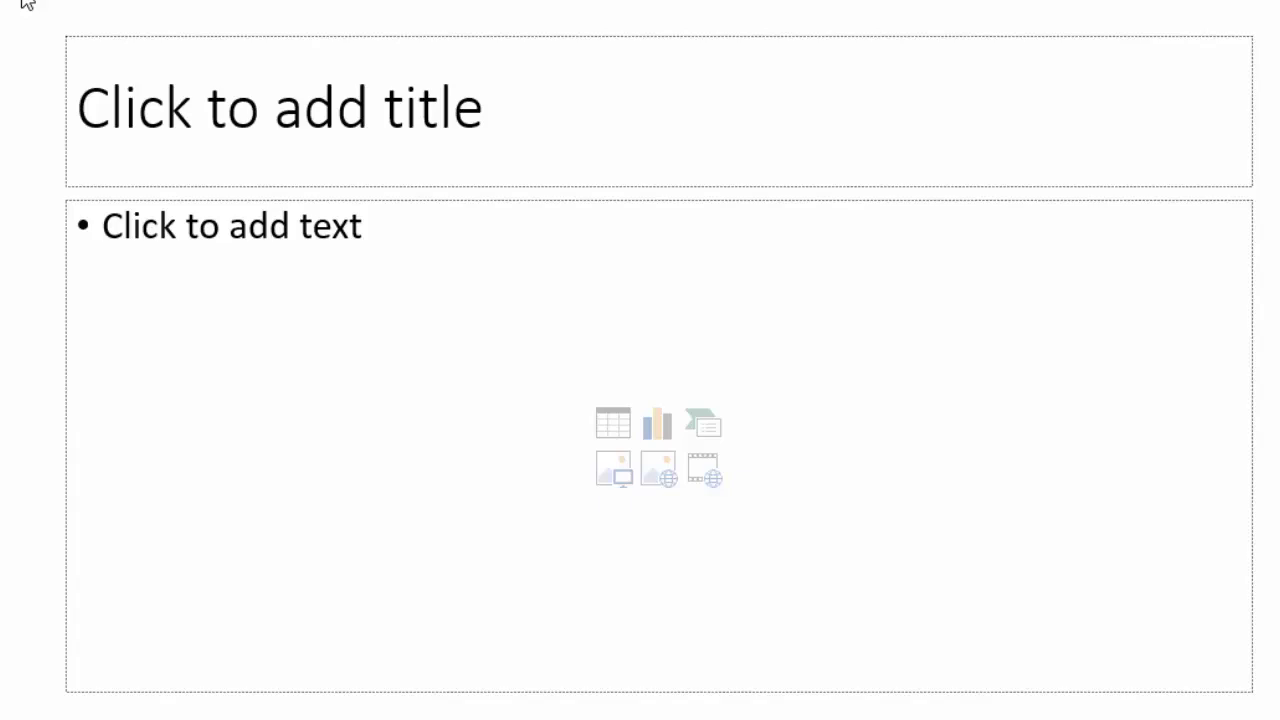
pyautogui.click(234, 114)
pyautogui.write('O')
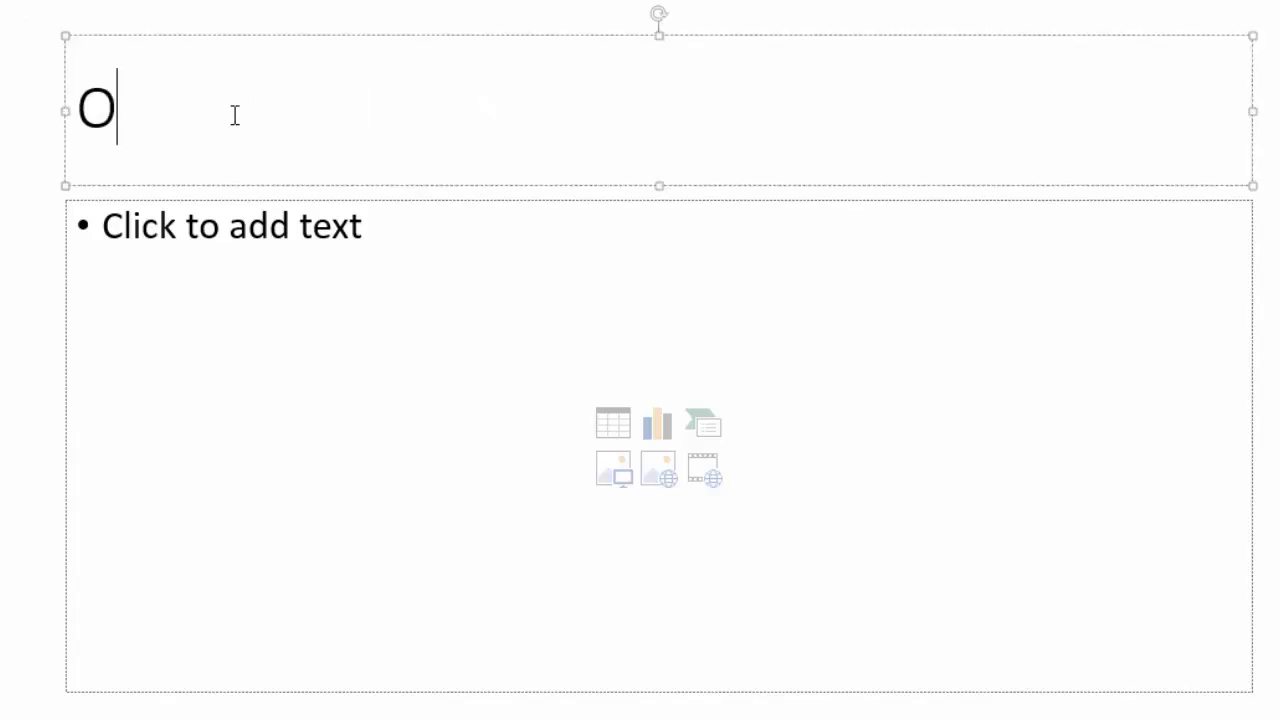
pyautogui.write('verview')
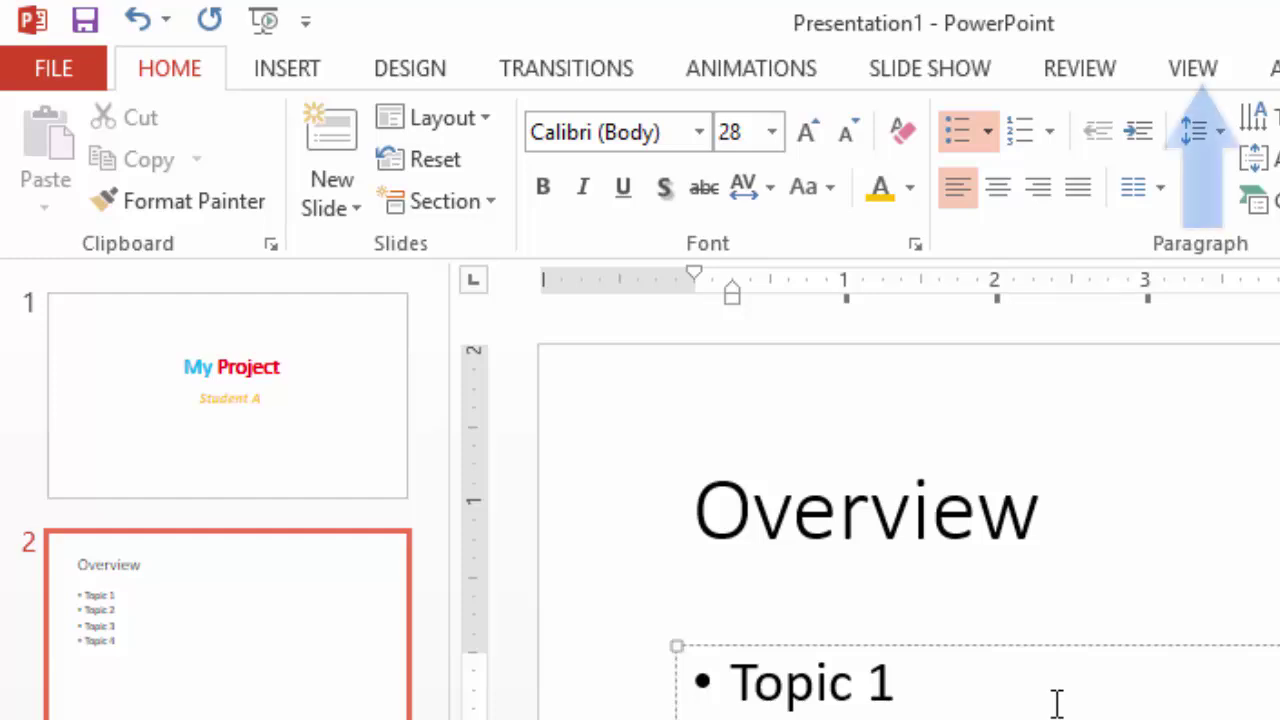
# Apply the Organic theme to the presentation with its fourth variant, the light brown ribbed background.
pyautogui.click(1218, 68)
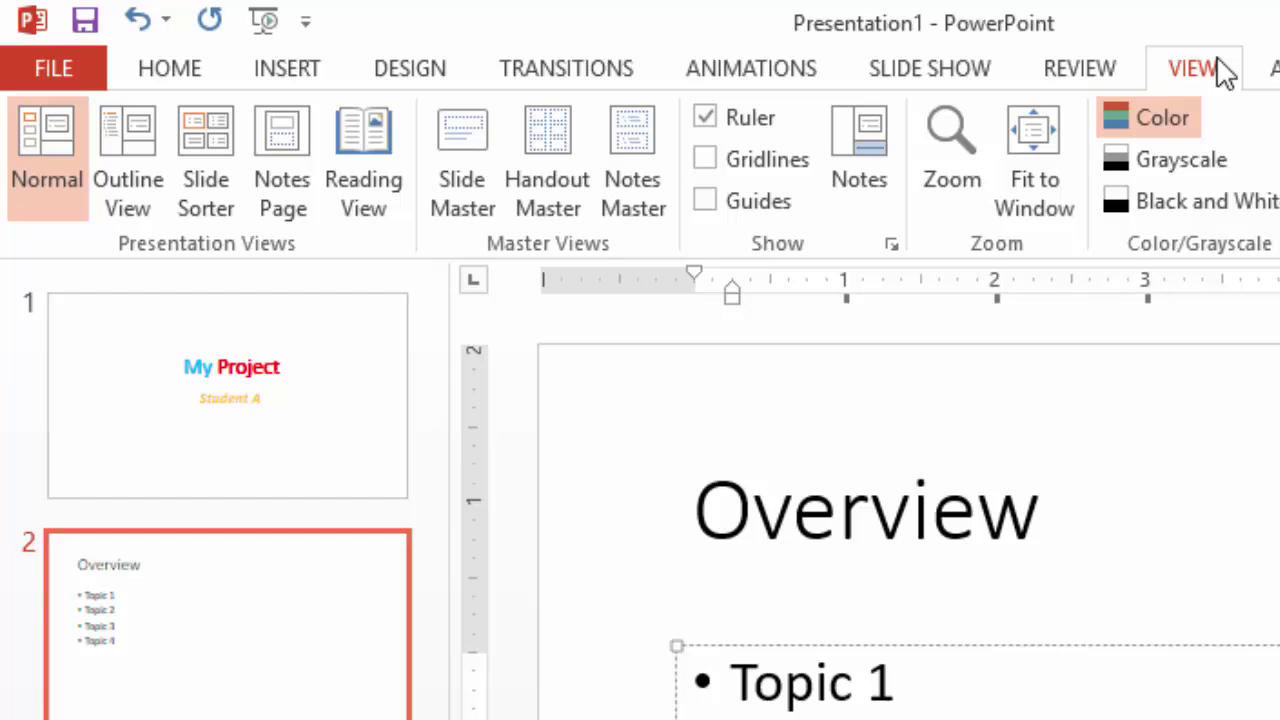
pyautogui.click(447, 80)
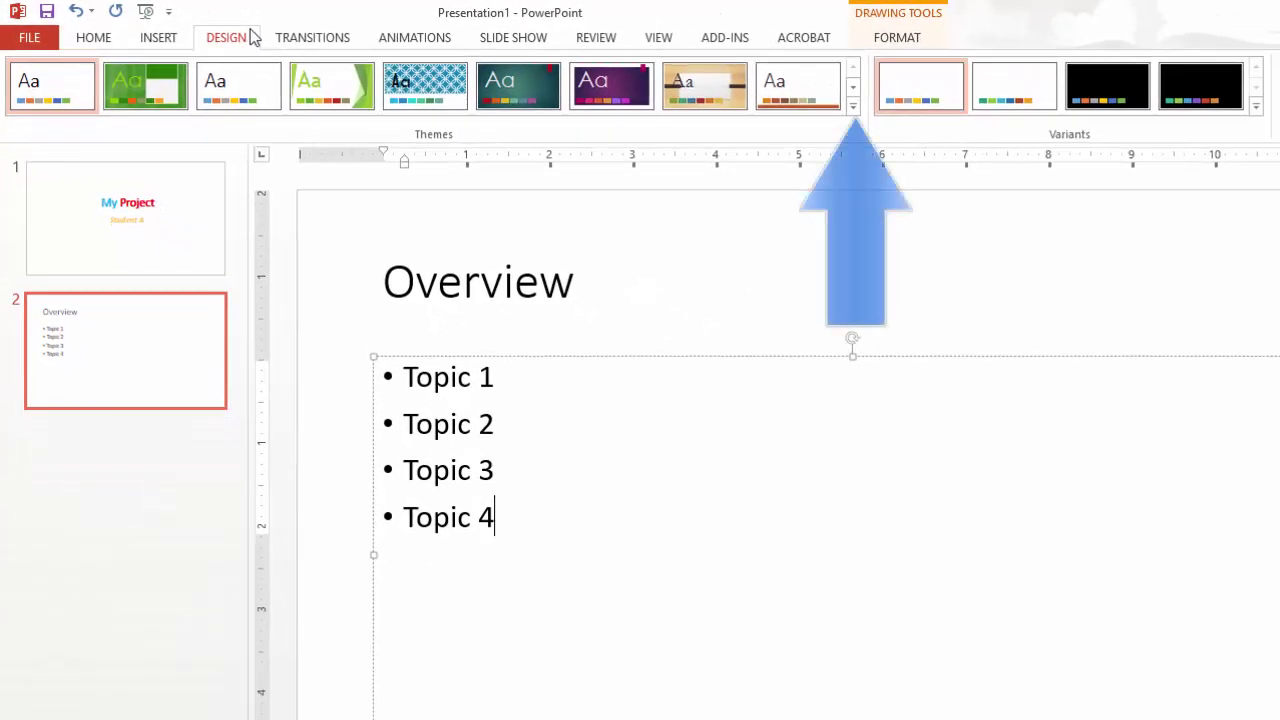
pyautogui.click(851, 106)
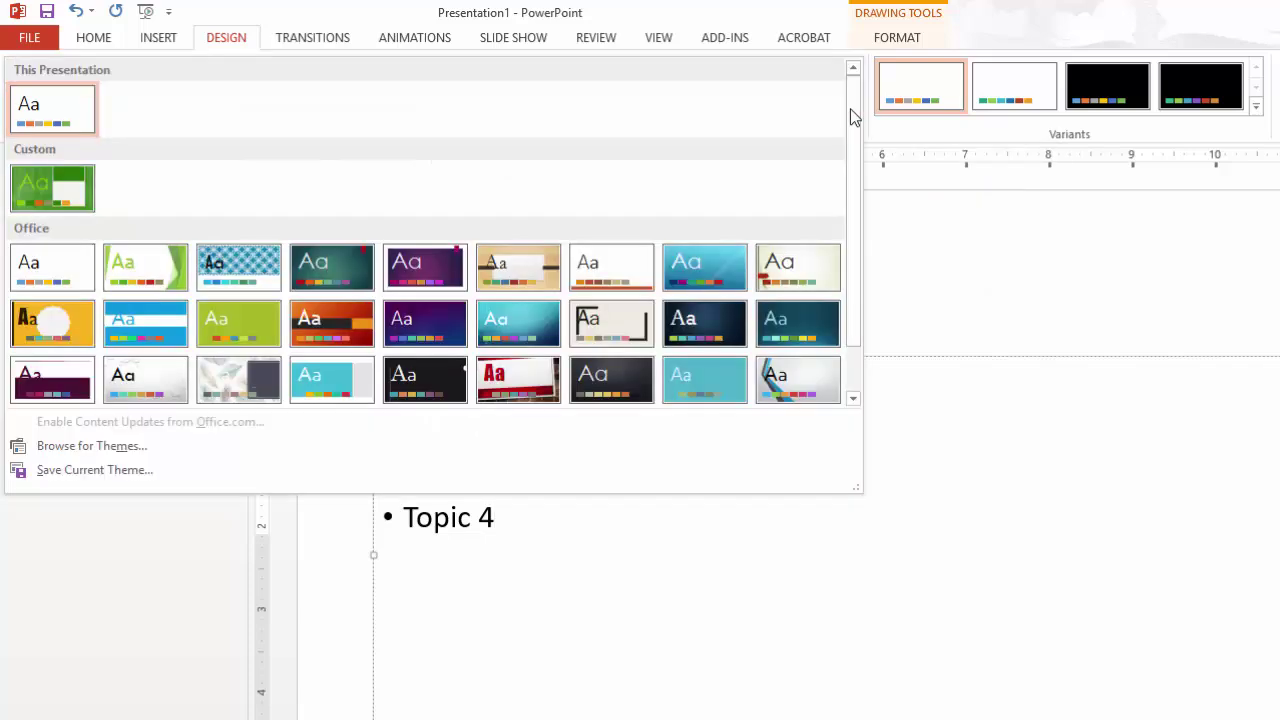
pyautogui.click(548, 275)
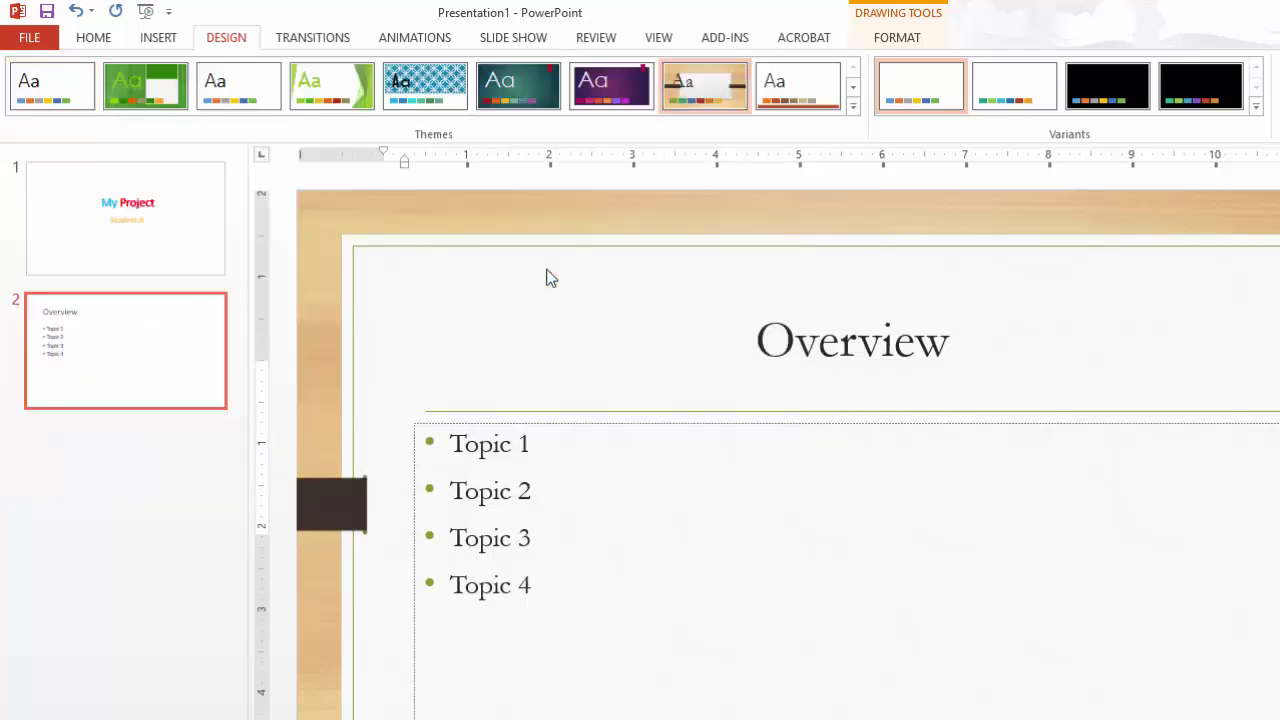
pyautogui.click(209, 245)
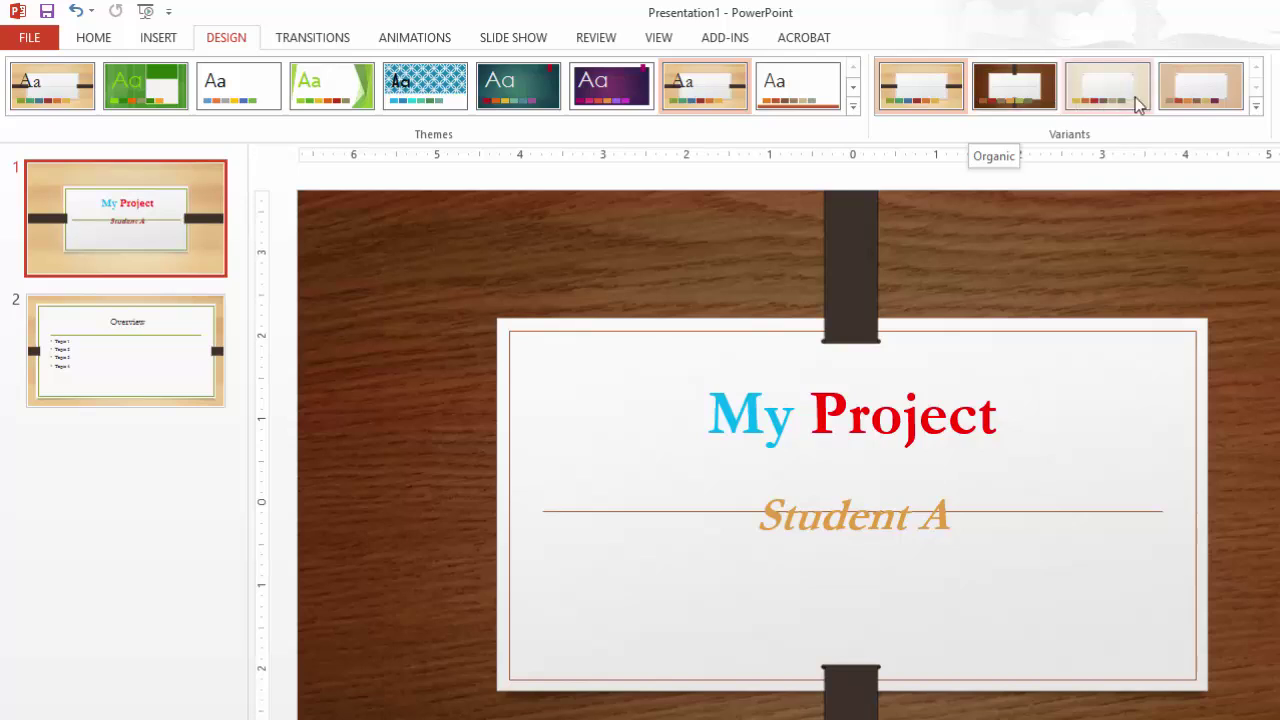
pyautogui.click(1202, 95)
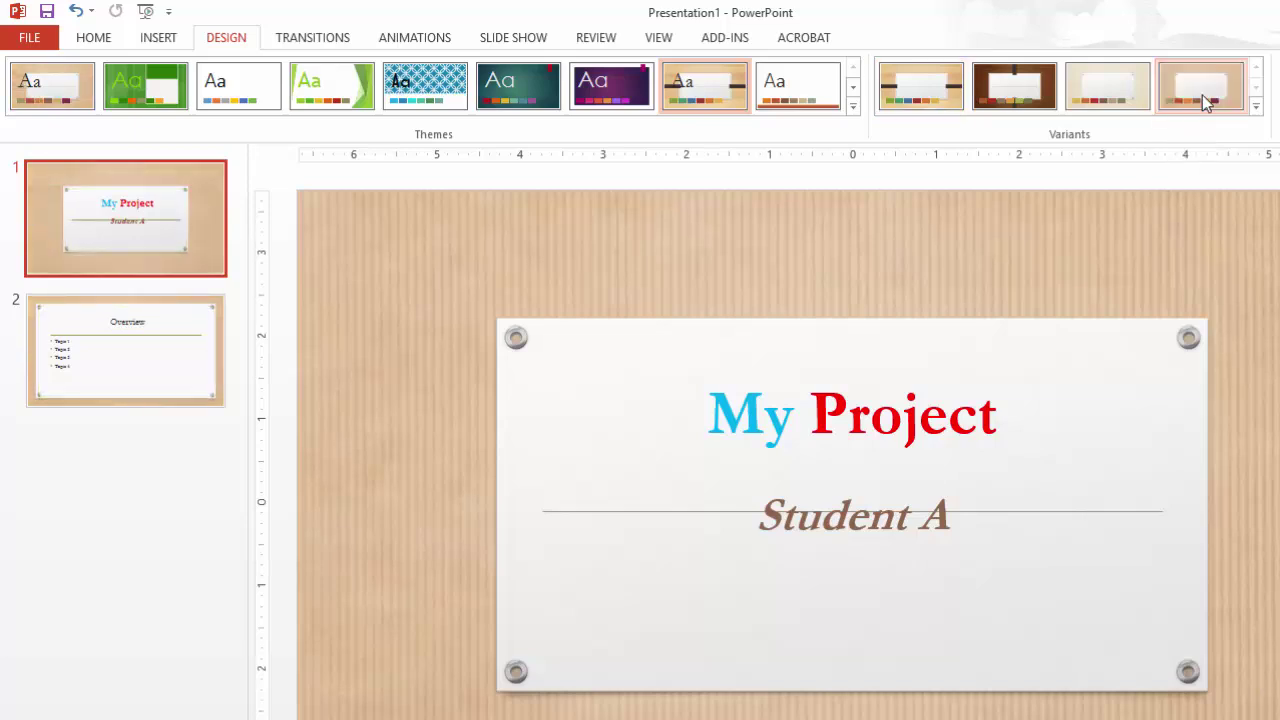
# Add a slide titled "My Vacation" after the Overview slide and insert the palm beach picture into its content area.
pyautogui.click(214, 328)
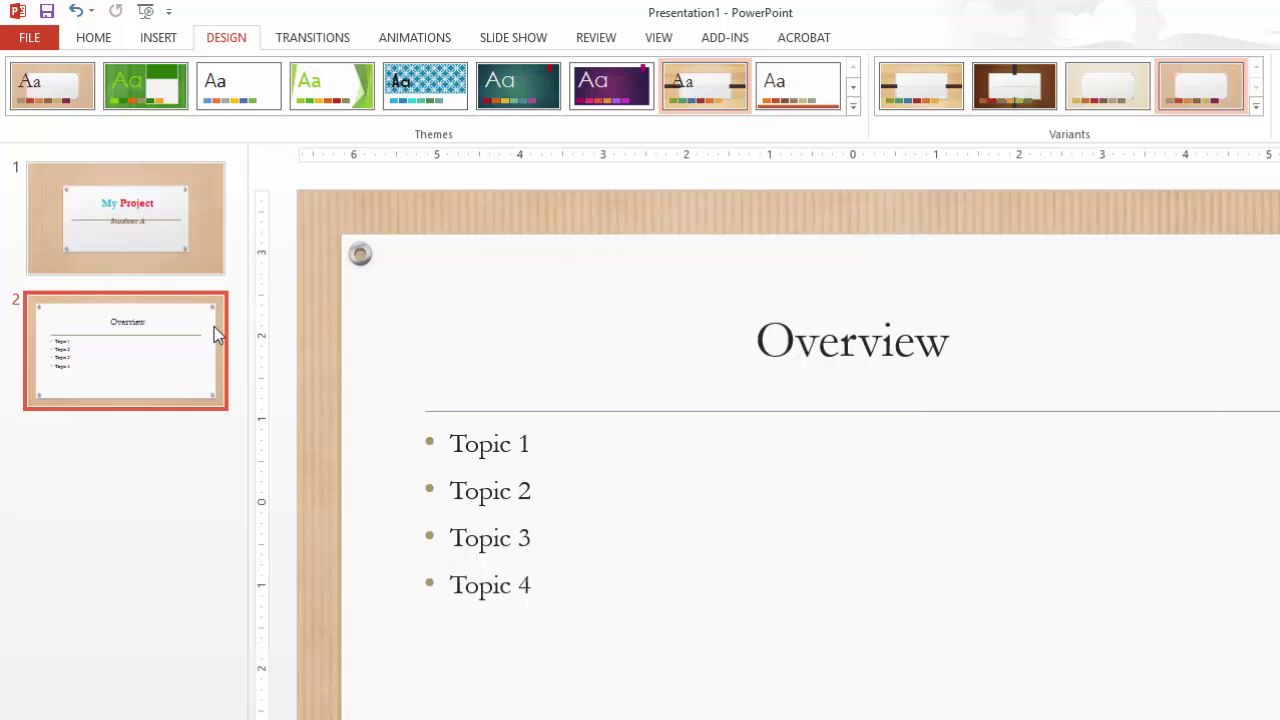
pyautogui.click(93, 37)
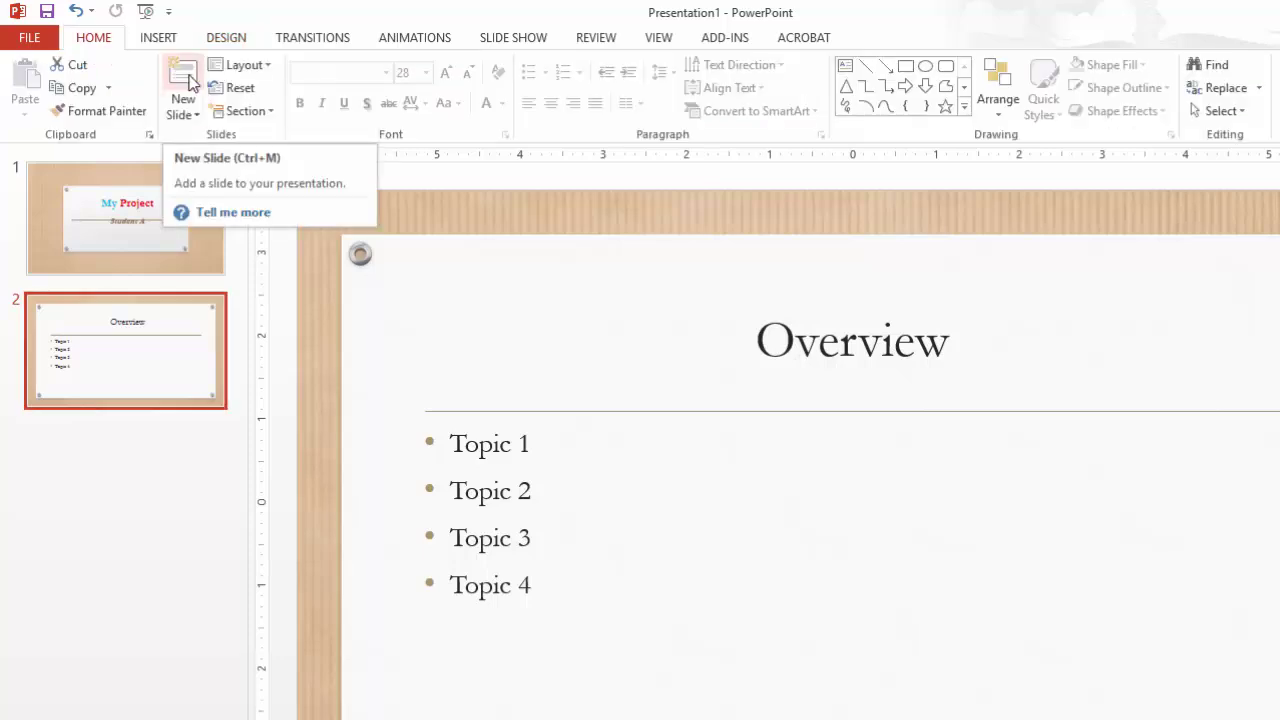
pyautogui.click(183, 78)
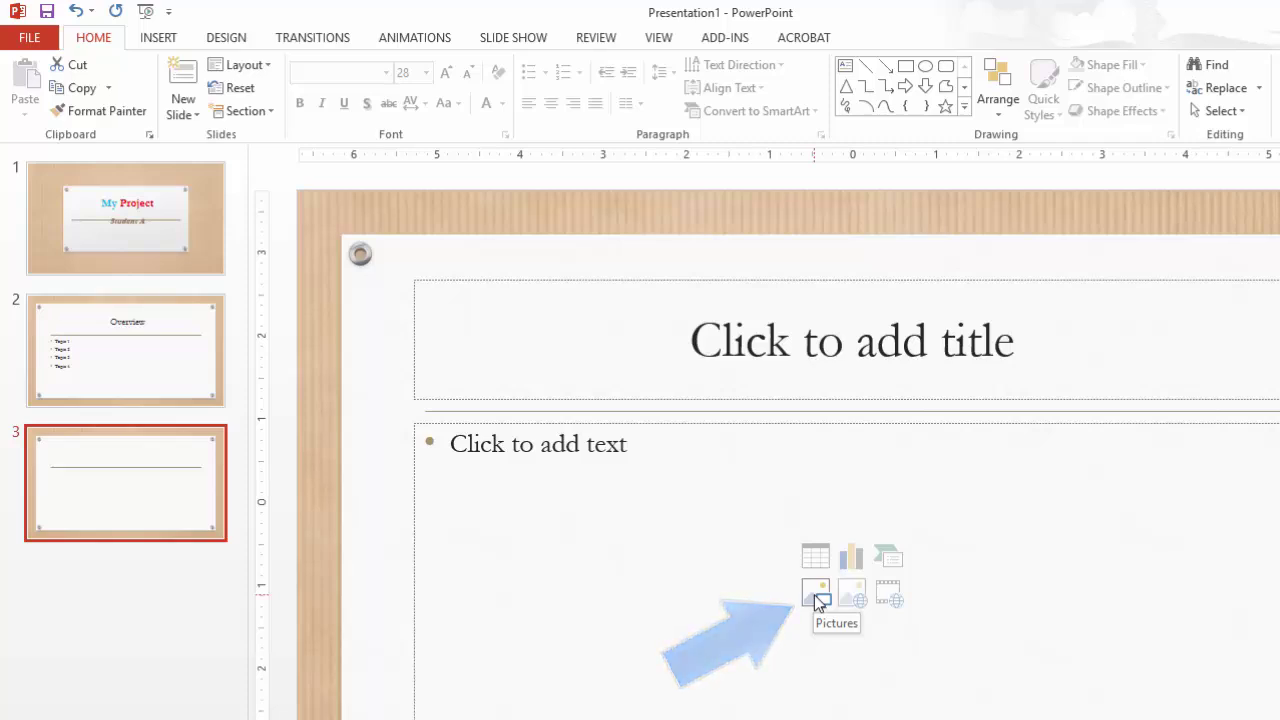
pyautogui.click(816, 594)
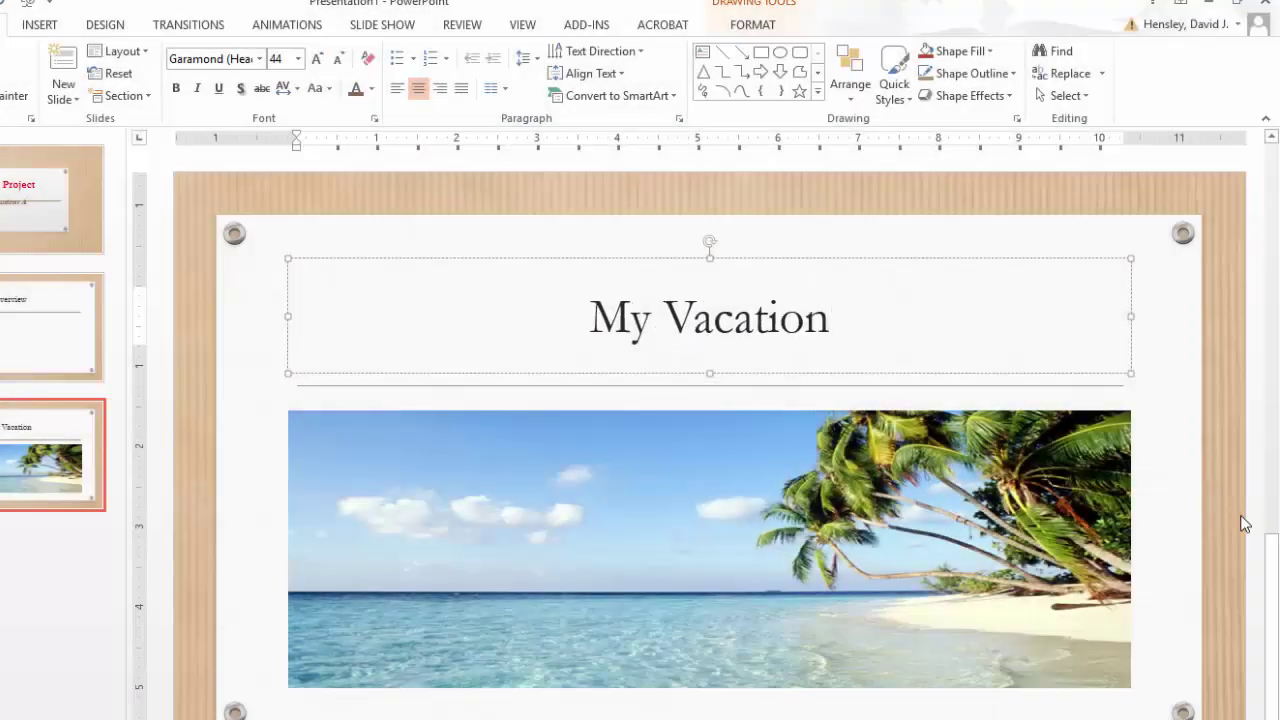
pyautogui.click(1168, 498)
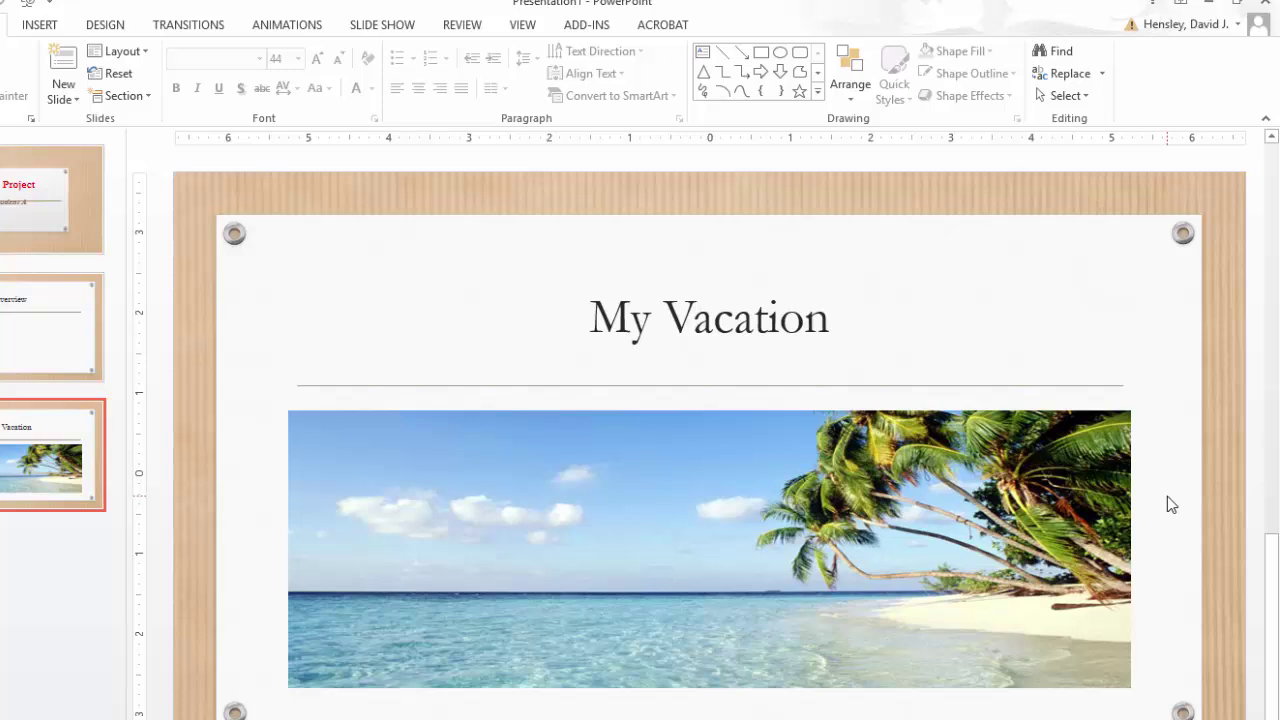
# Crop the palm trees off the beach picture to a width of about 5.76" and stretch the picture to 10.5" wide.
pyautogui.click(966, 476)
pyautogui.click(760, 28)
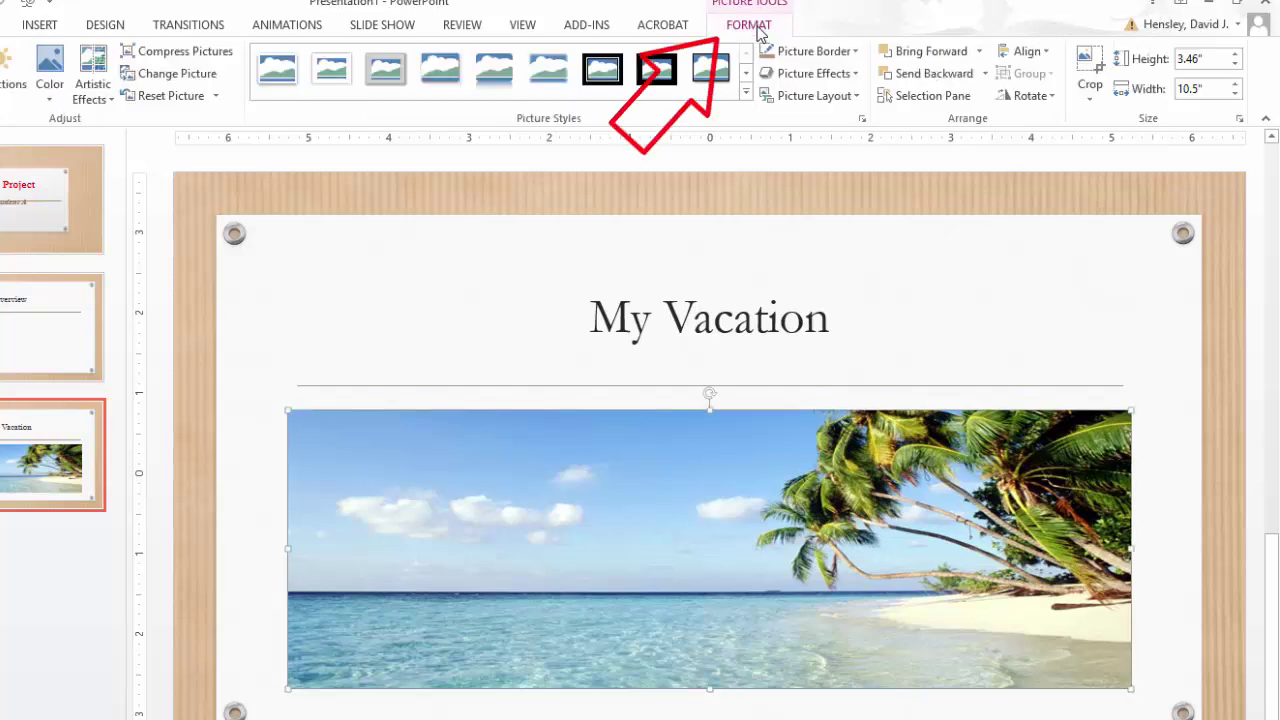
pyautogui.click(1090, 66)
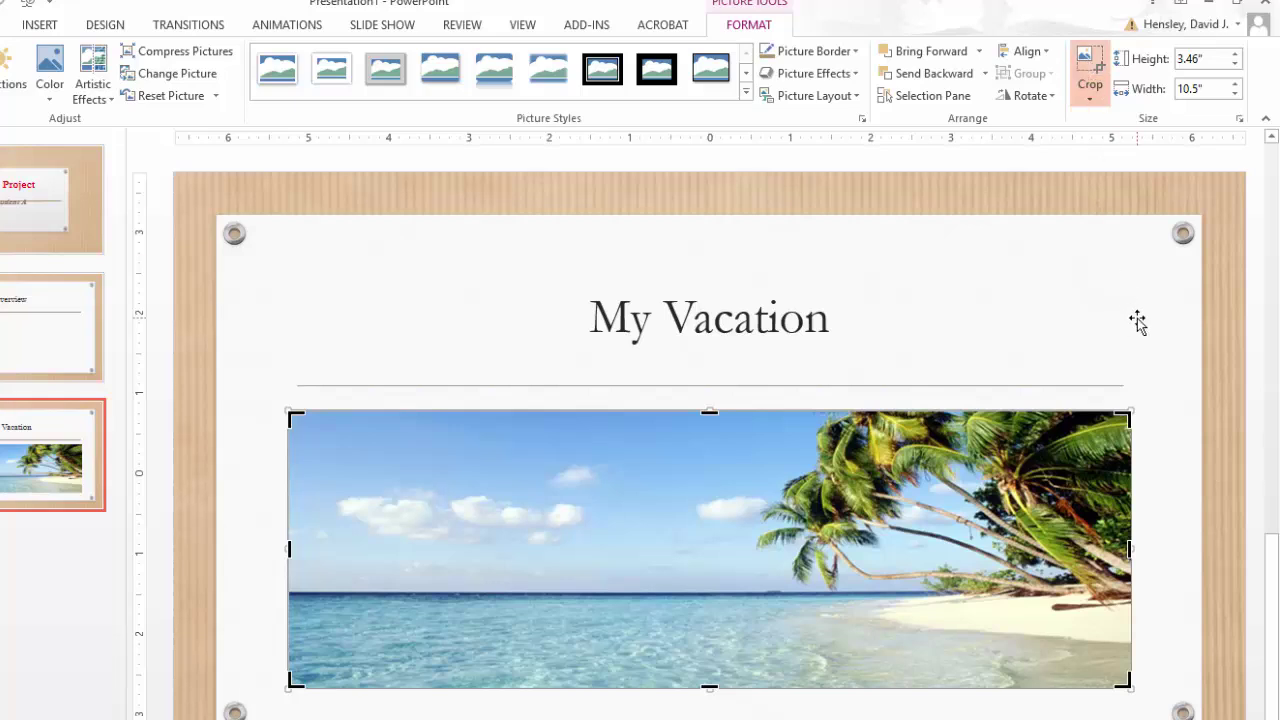
pyautogui.moveTo(1129, 548)
pyautogui.mouseDown()
pyautogui.moveTo(897, 532)
pyautogui.moveTo(750, 558)
pyautogui.mouseUp()
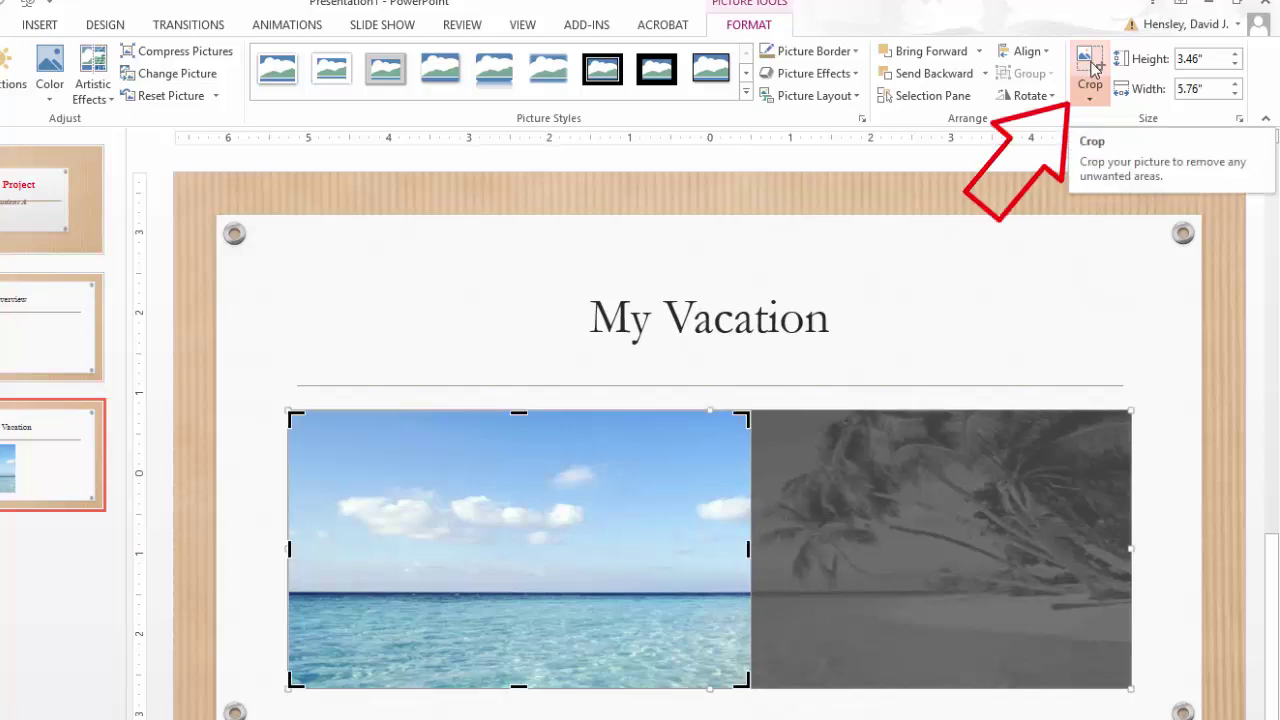
pyautogui.click(1091, 67)
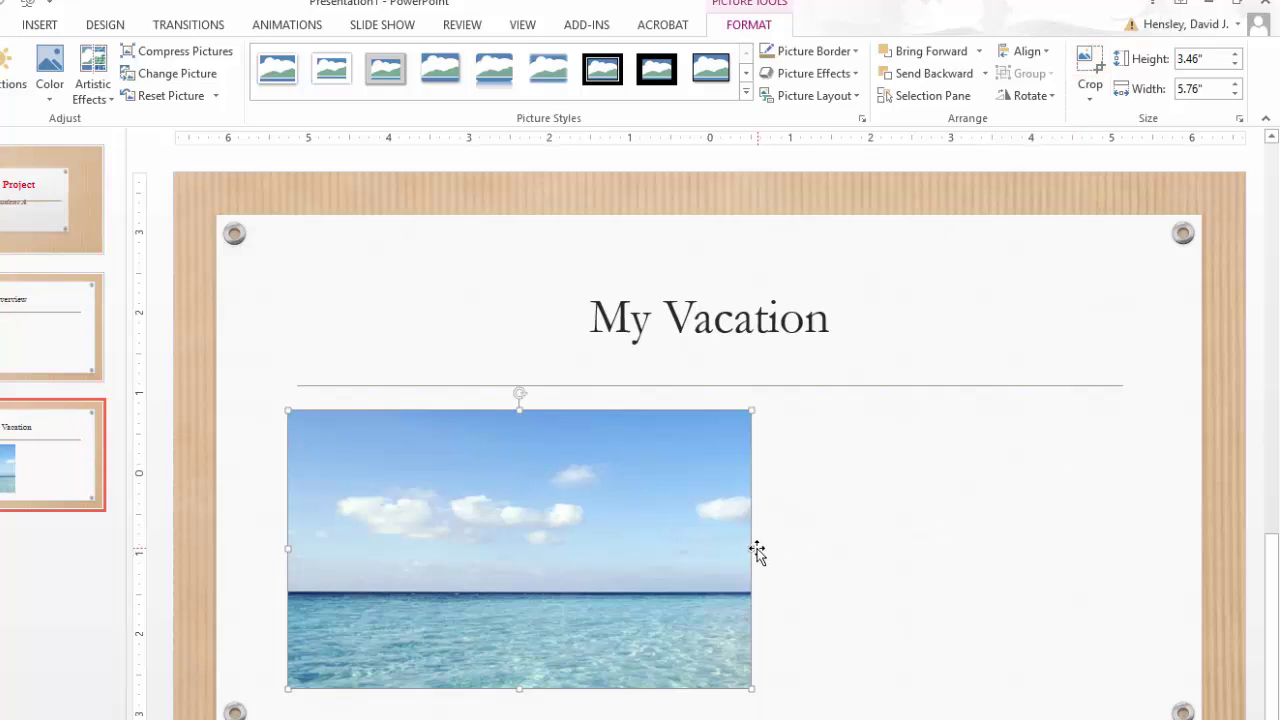
pyautogui.moveTo(753, 548); pyautogui.dragTo(1130, 564)
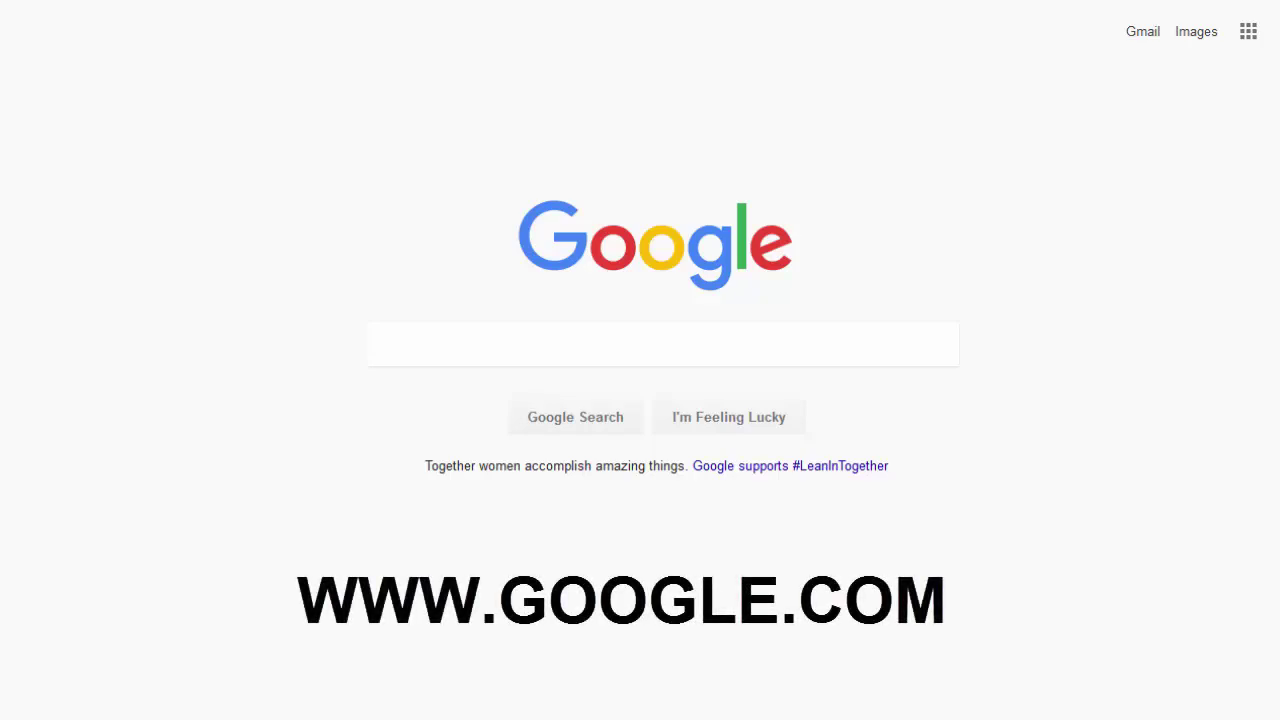
# In the web browser, search Google Images for "Beach" and copy the photo with the white umbrella and two chairs.
pyautogui.click(1199, 36)
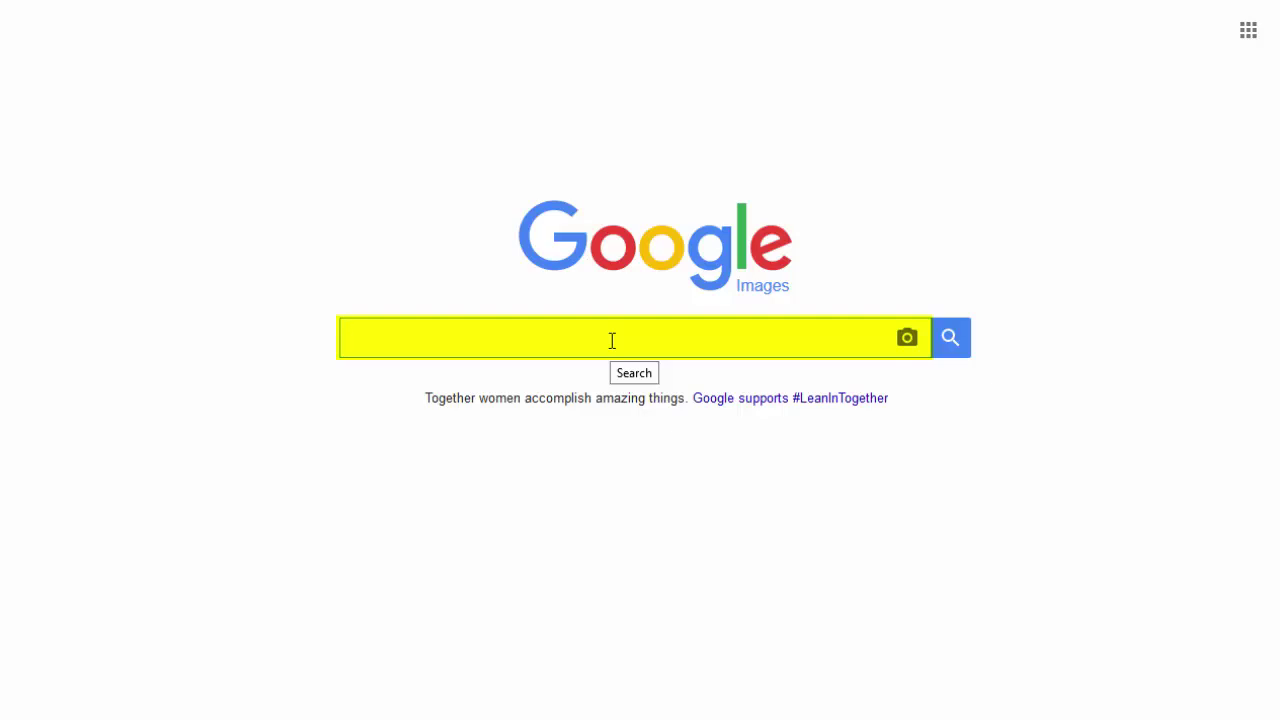
pyautogui.write('Beach')
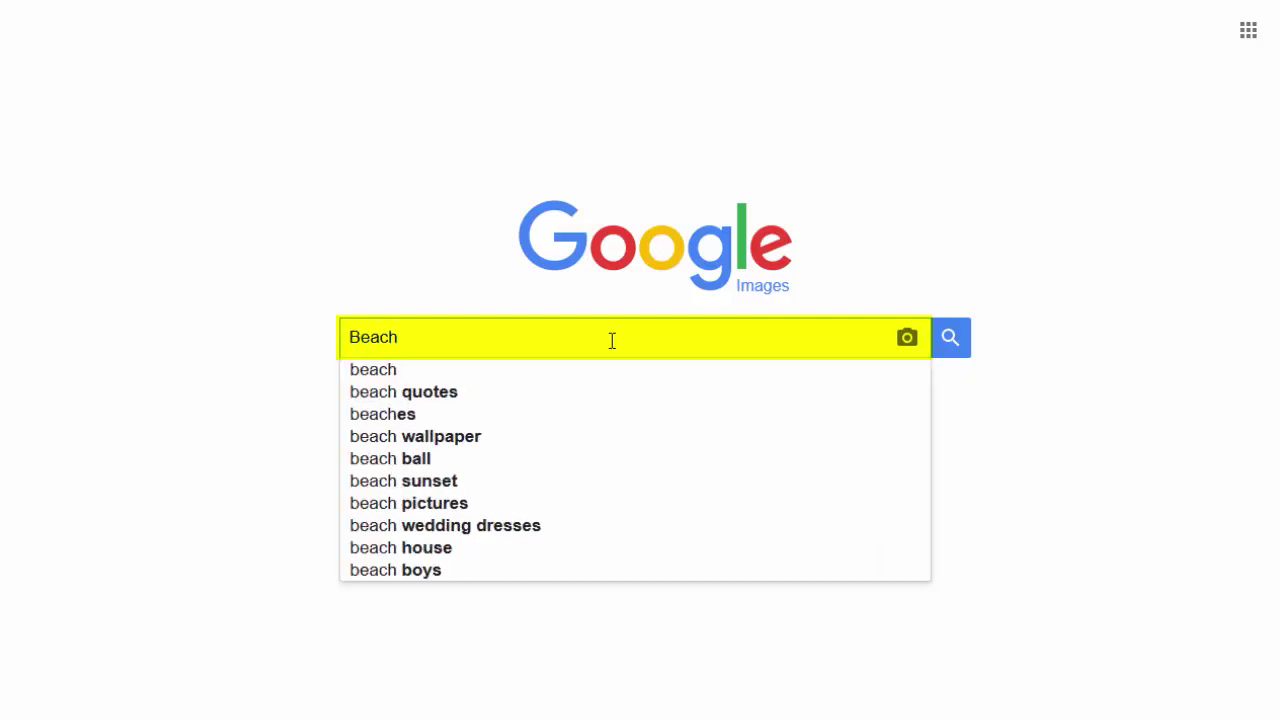
pyautogui.click(951, 340)
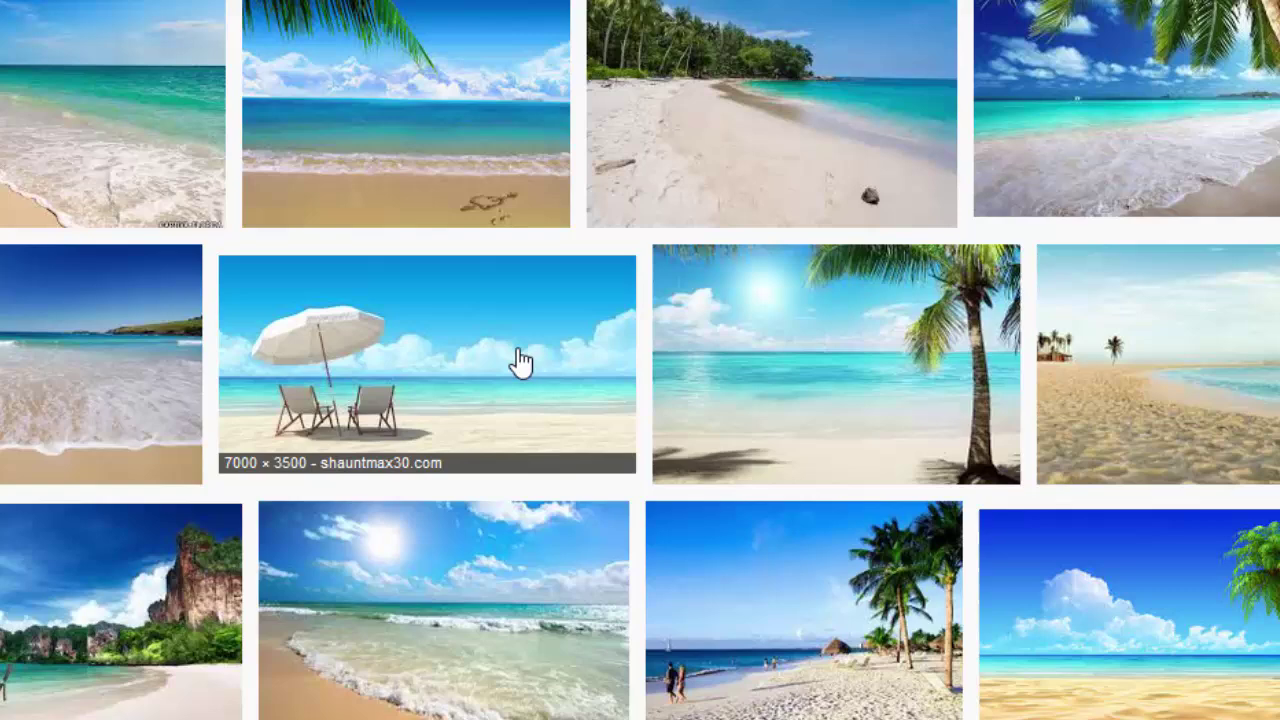
pyautogui.rightClick(574, 387)
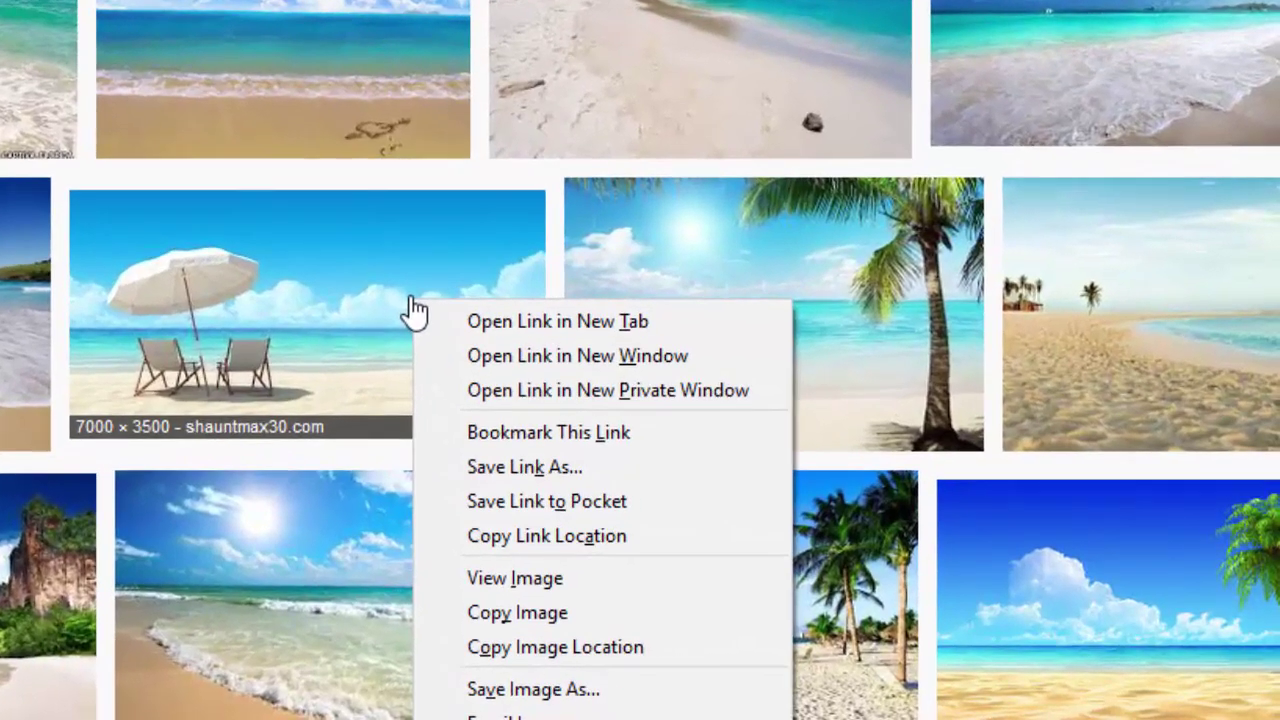
pyautogui.click(640, 615)
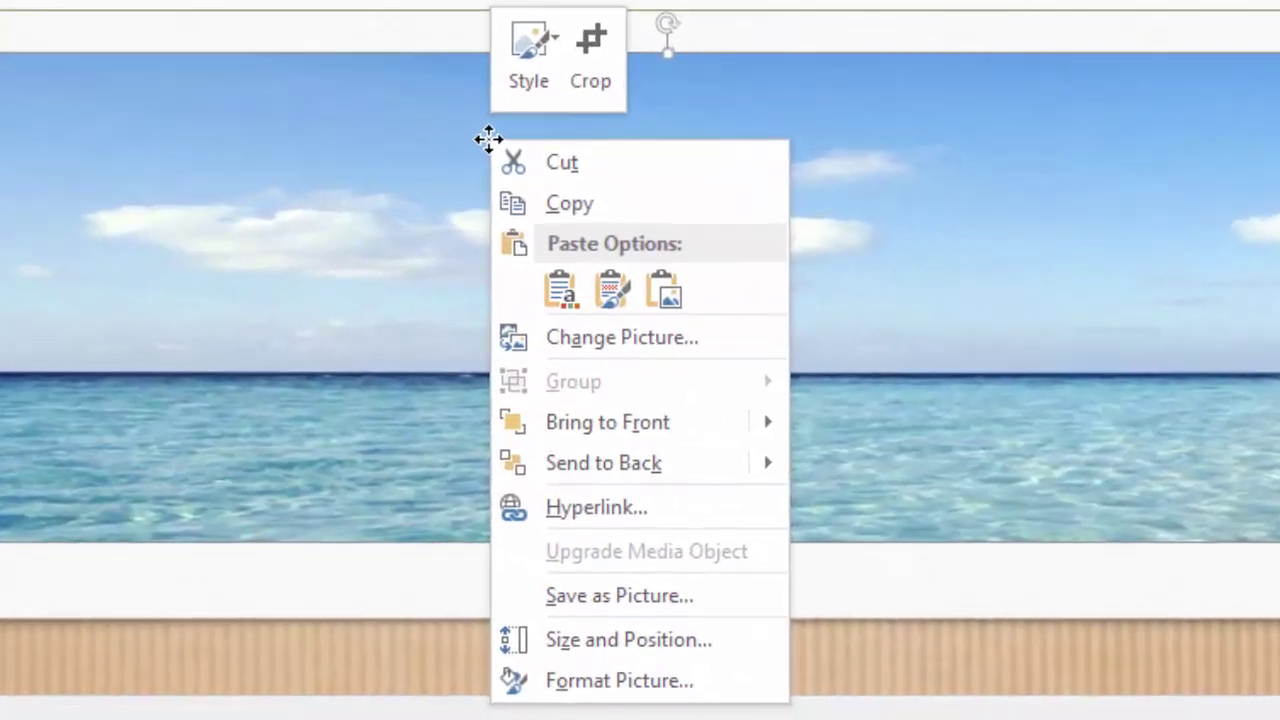
# Back in PowerPoint, paste the copied beach photo onto the My Vacation slide as a picture.
pyautogui.click(561, 291)
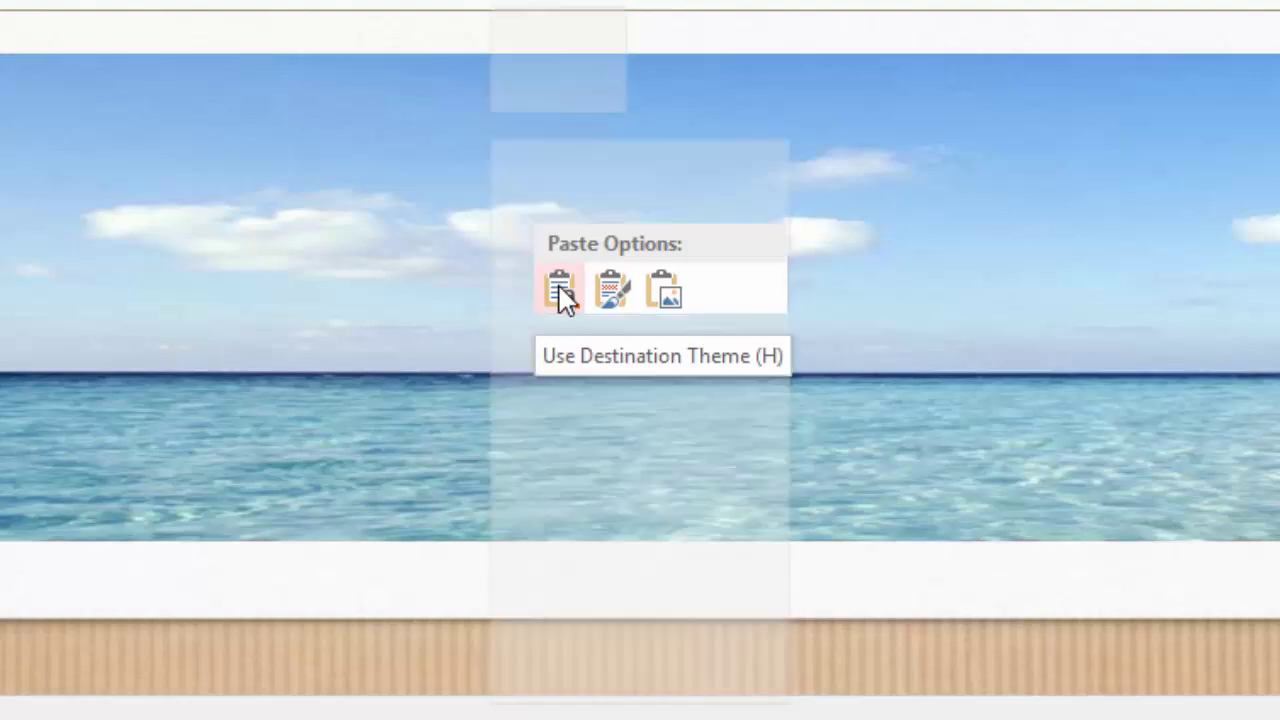
pyautogui.click(666, 293)
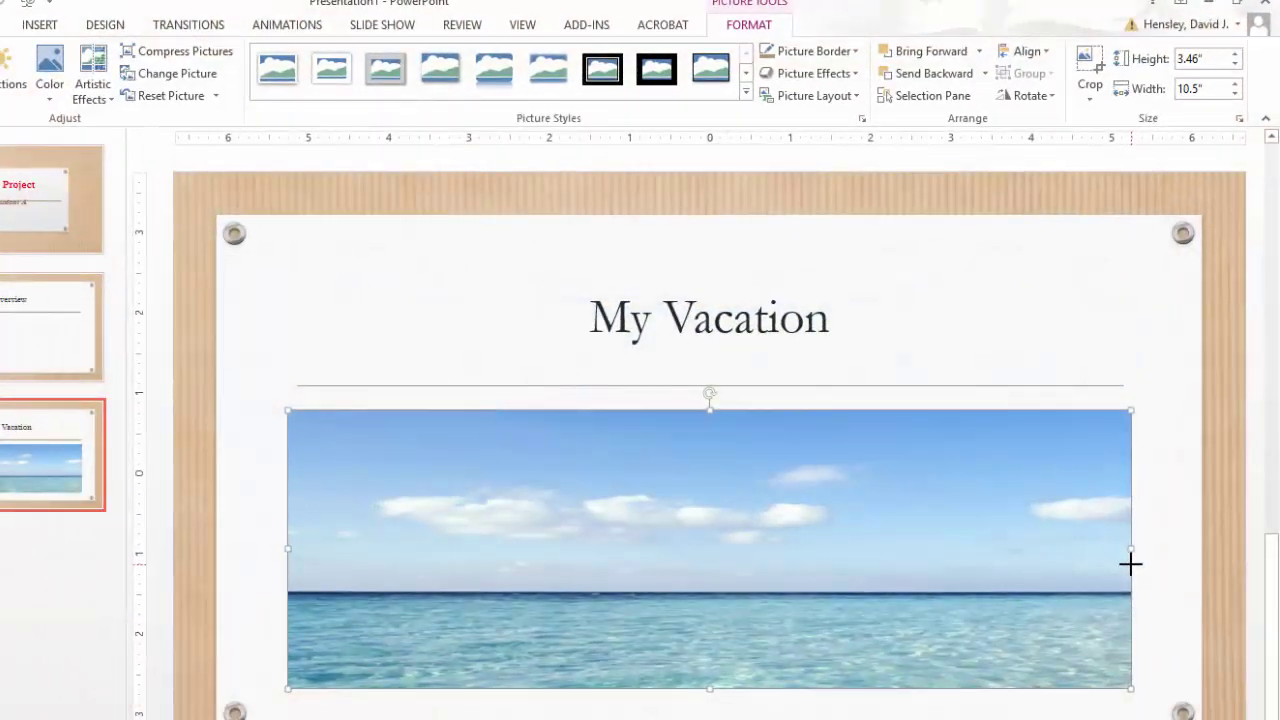
# Insert gold WordArt reading "FUN!" over the picture on the My Vacation slide.
pyautogui.click(50, 25)
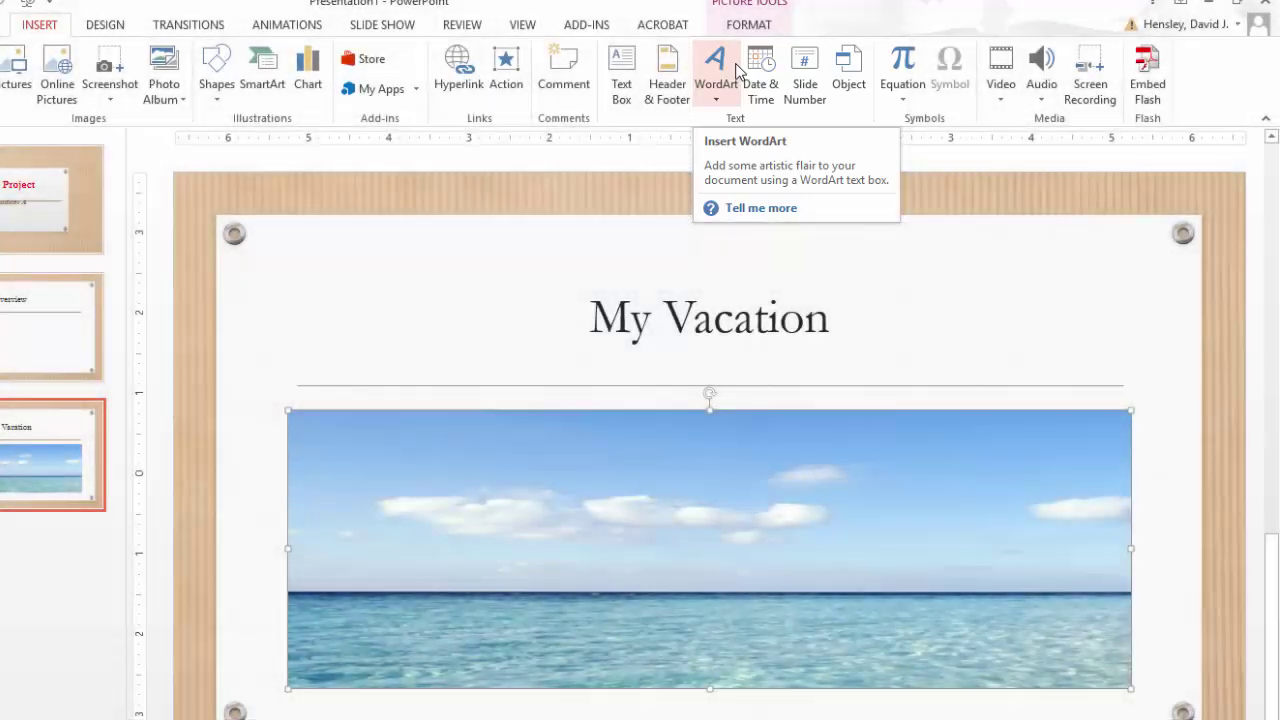
pyautogui.click(735, 63)
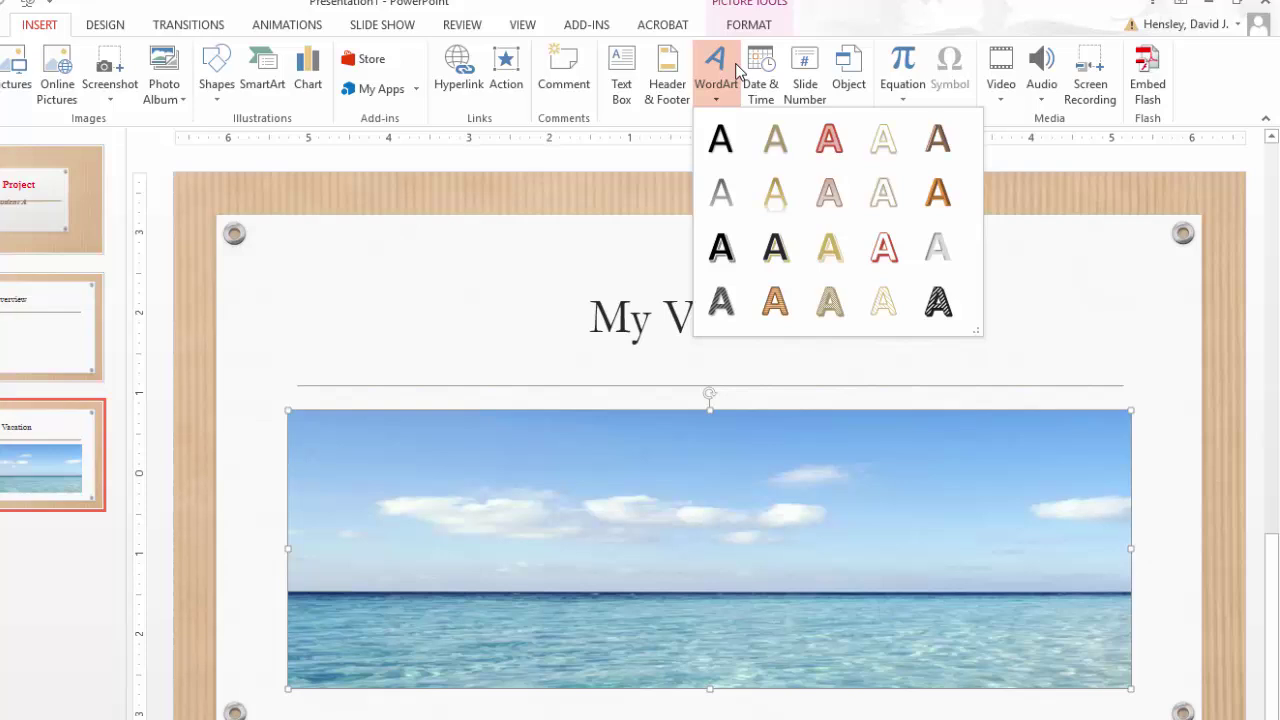
pyautogui.click(828, 250)
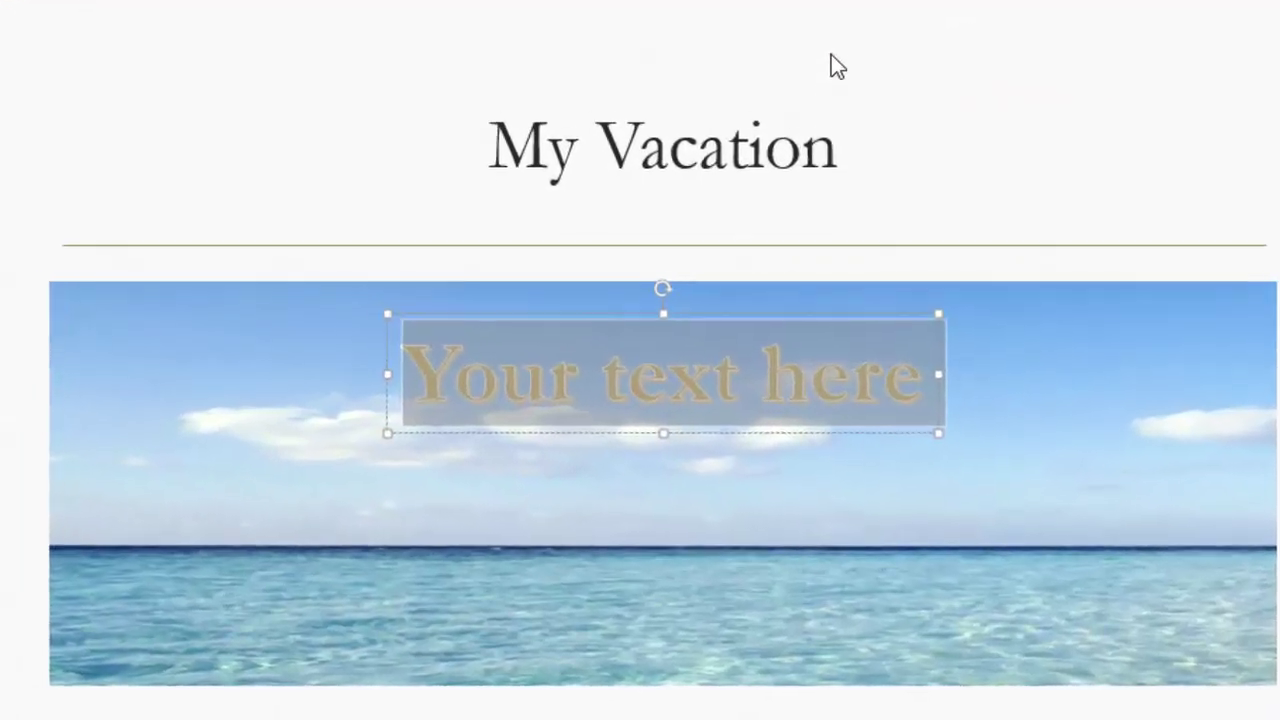
pyautogui.write('FUN!')
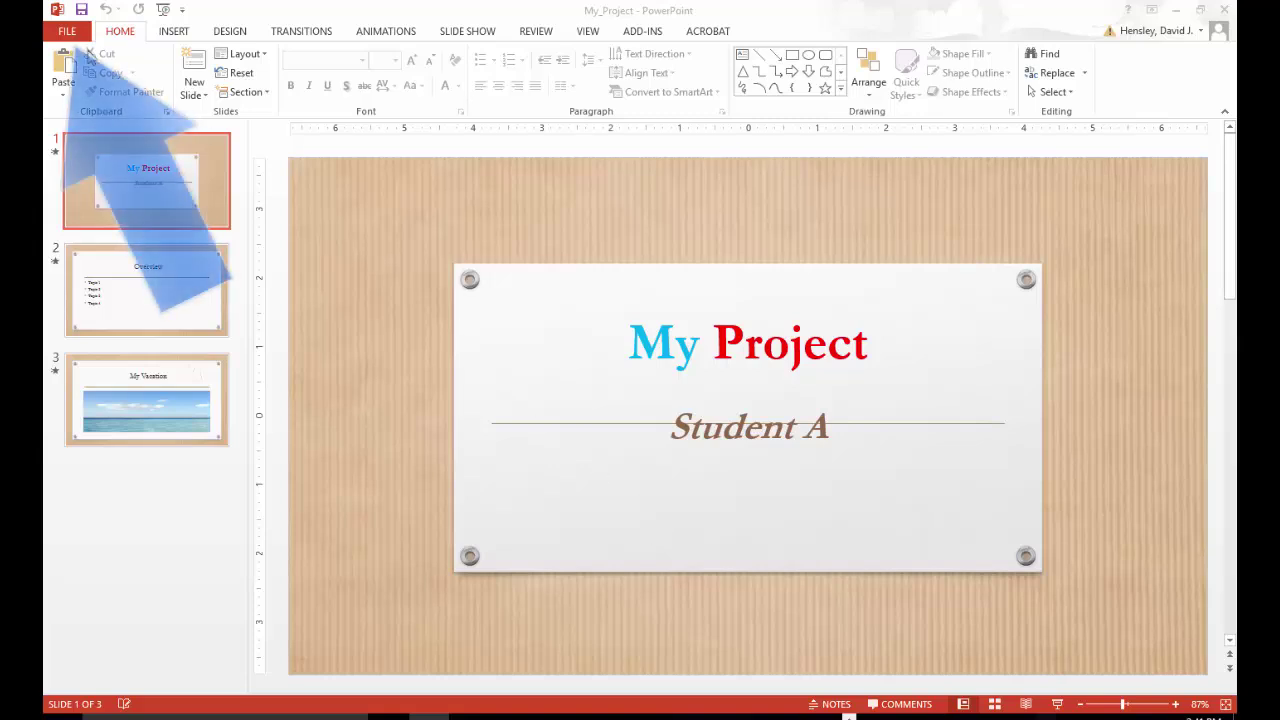
# Set up saving the presentation to FLASH DRIVE (E:) on the computer and select its file name My_Project for editing.
pyautogui.click(72, 33)
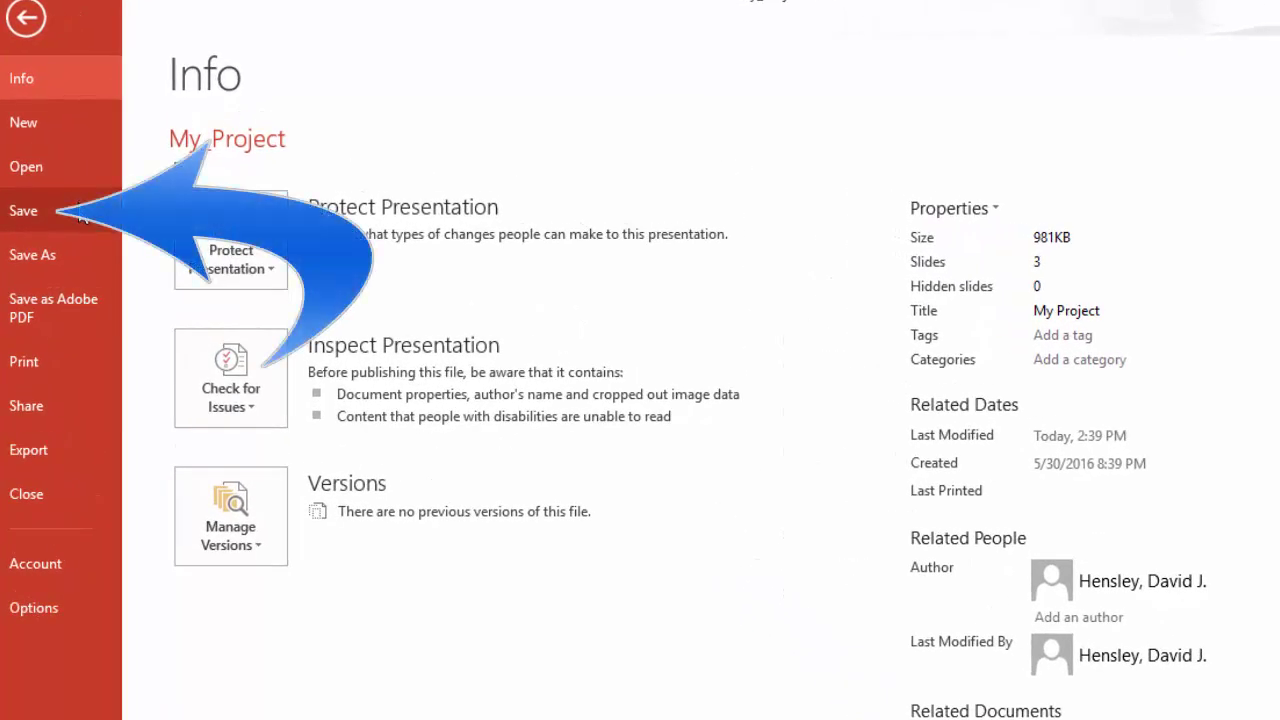
pyautogui.click(80, 212)
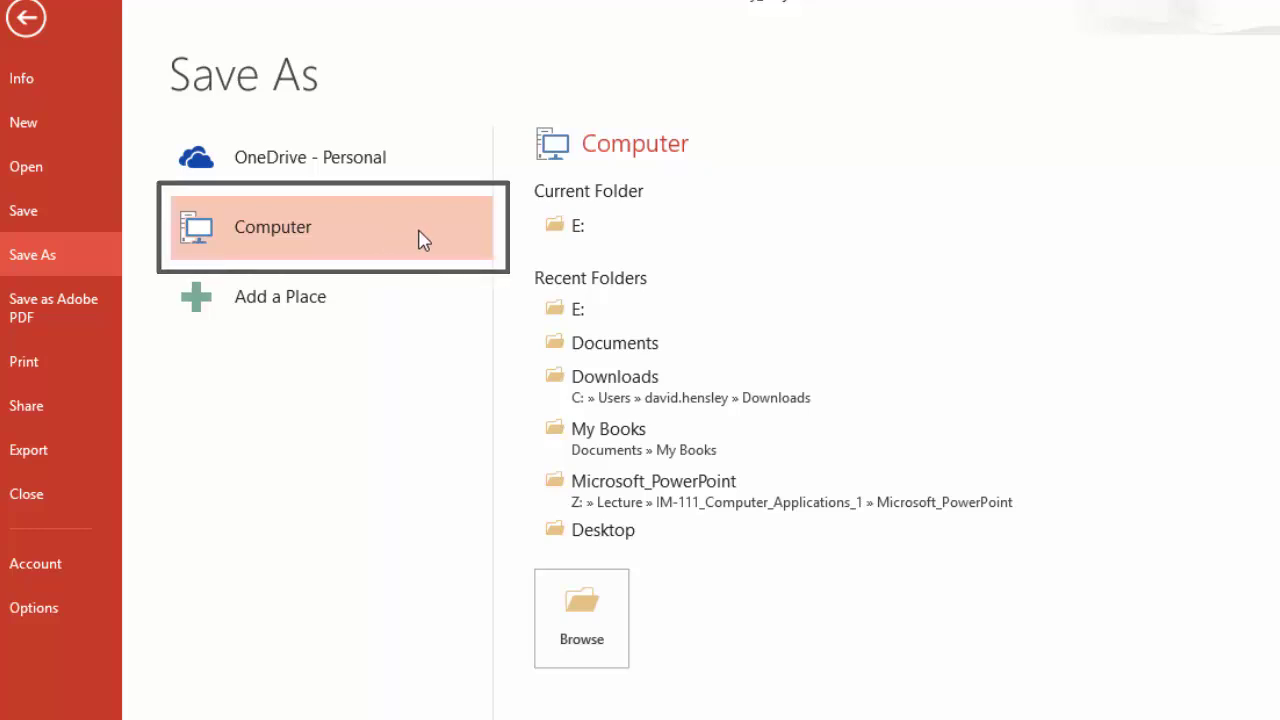
pyautogui.click(613, 617)
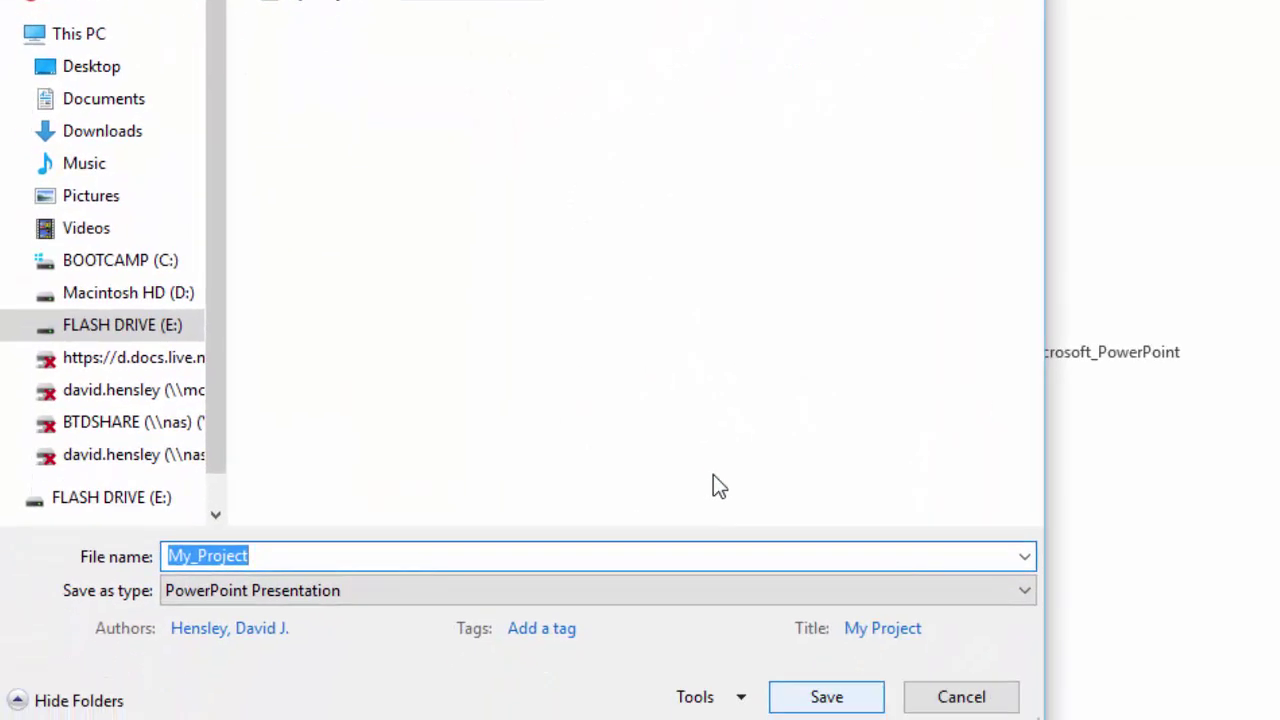
pyautogui.click(9, 34)
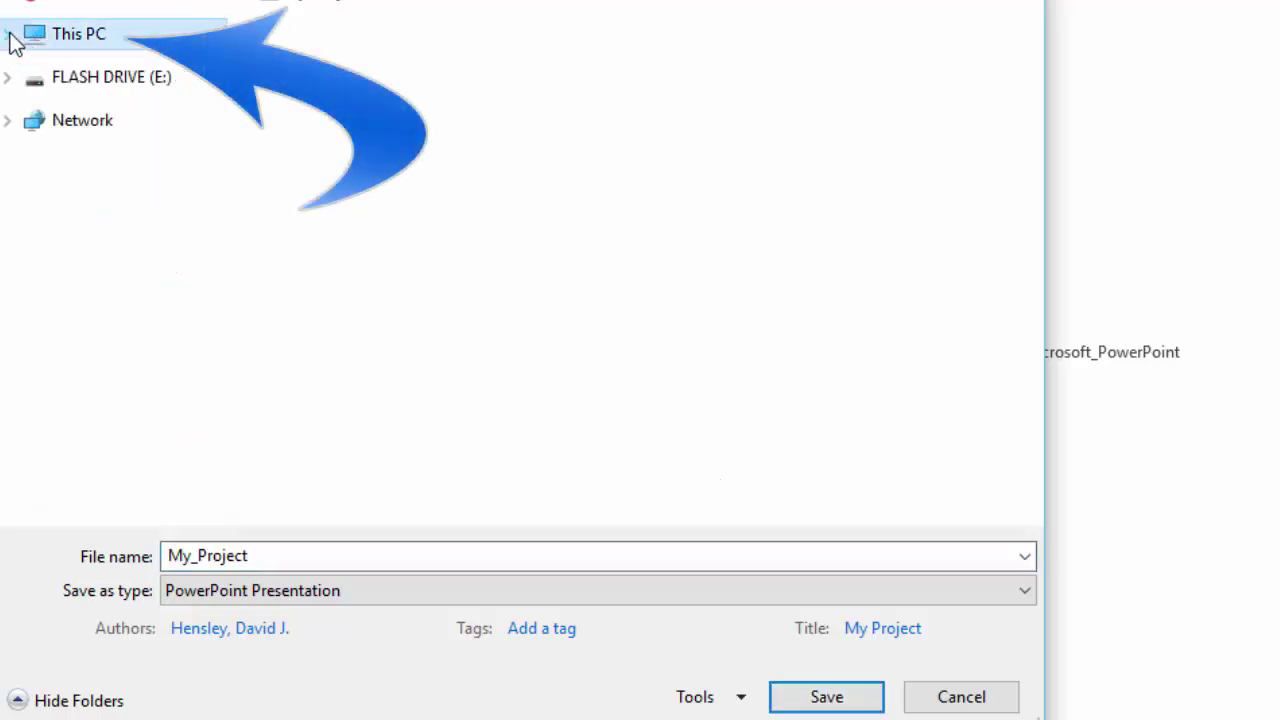
pyautogui.click(9, 34)
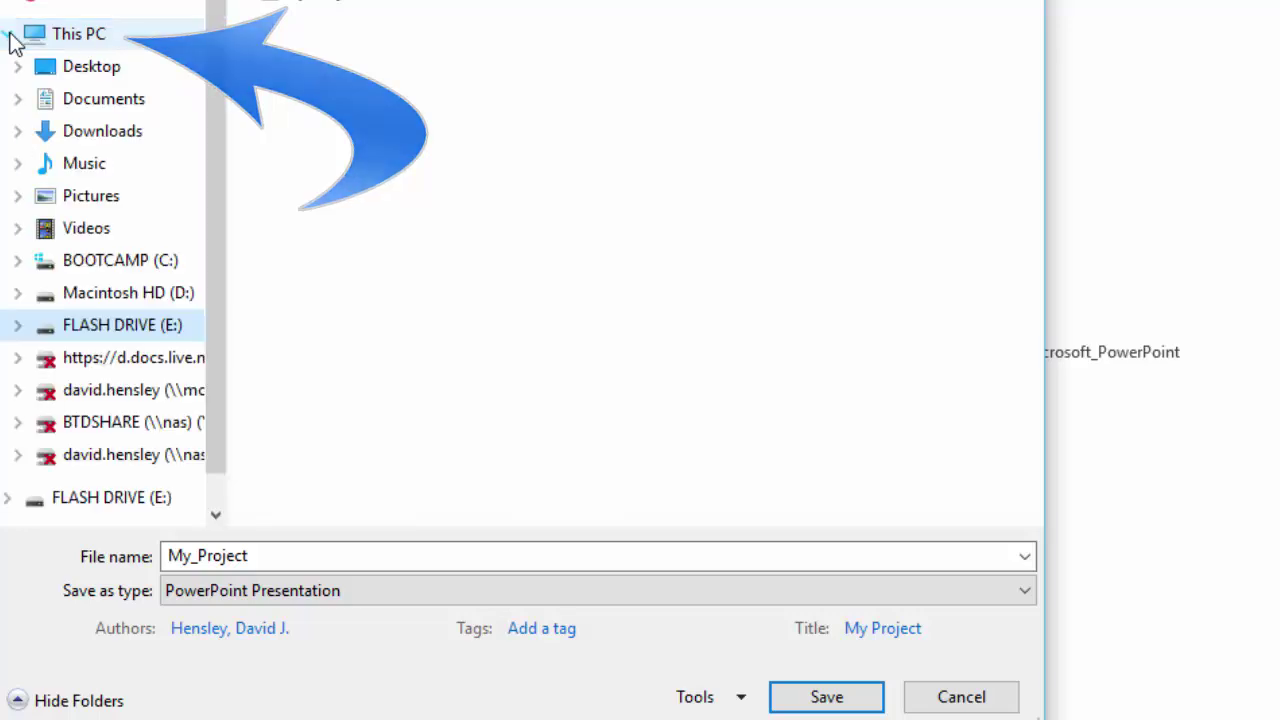
pyautogui.click(145, 500)
pyautogui.click(305, 557)
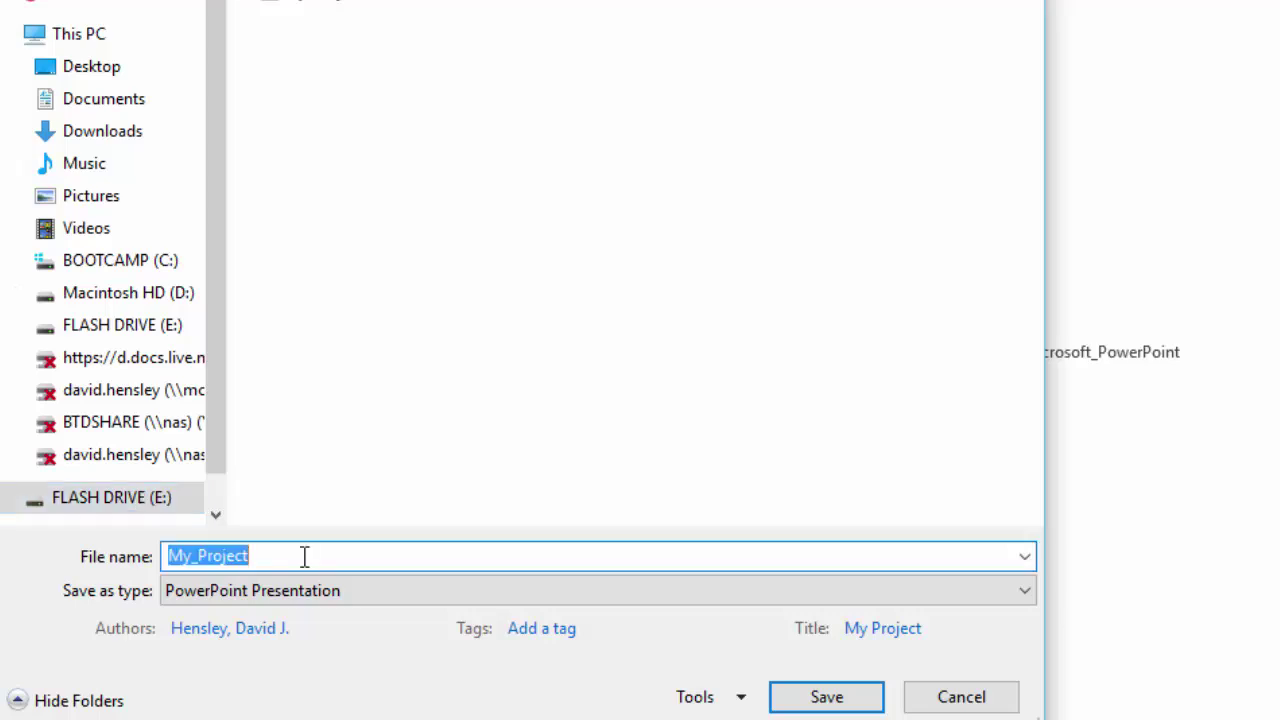
pyautogui.click(305, 557)
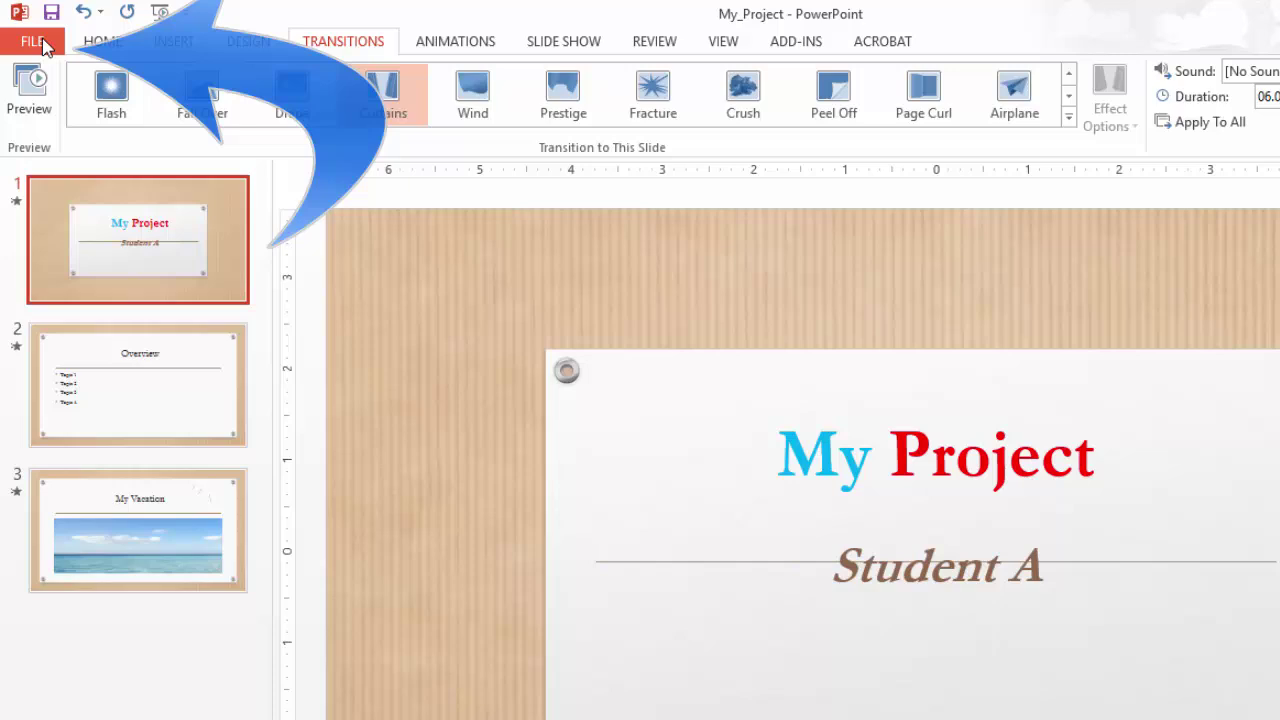
# Set the presentation's print settings to a custom range covering slides 2-3.
pyautogui.click(33, 41)
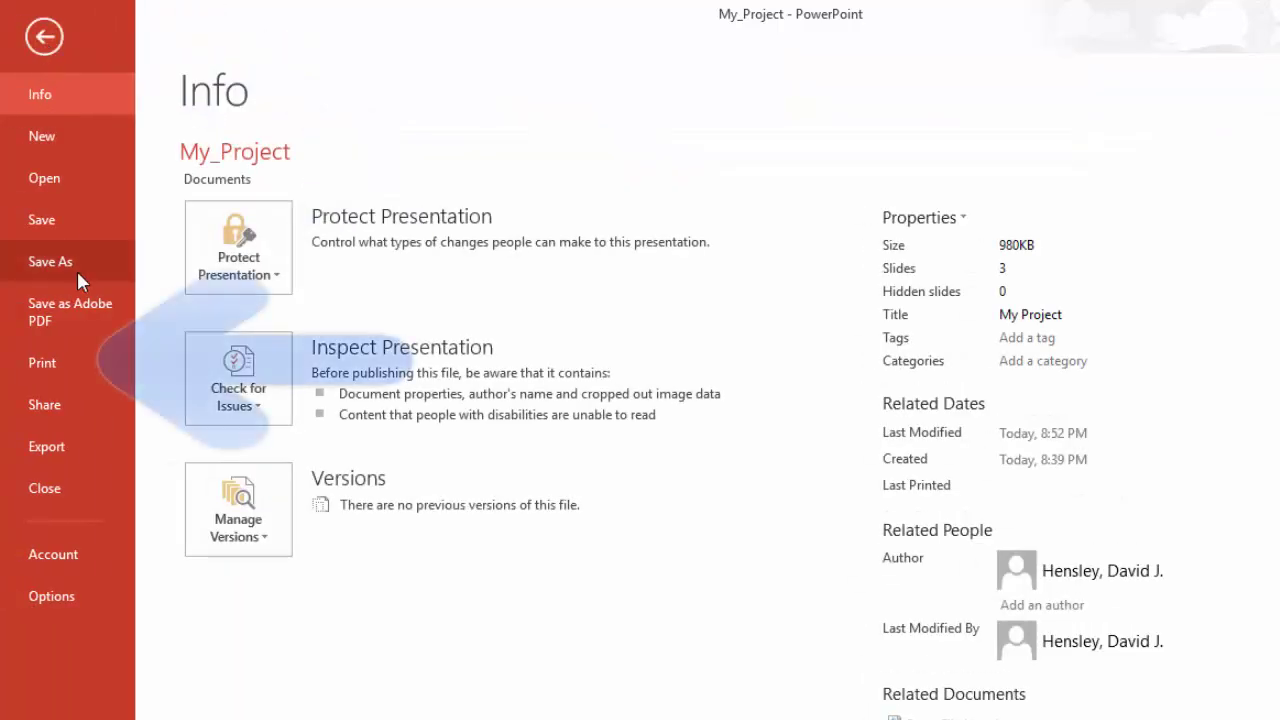
pyautogui.click(90, 362)
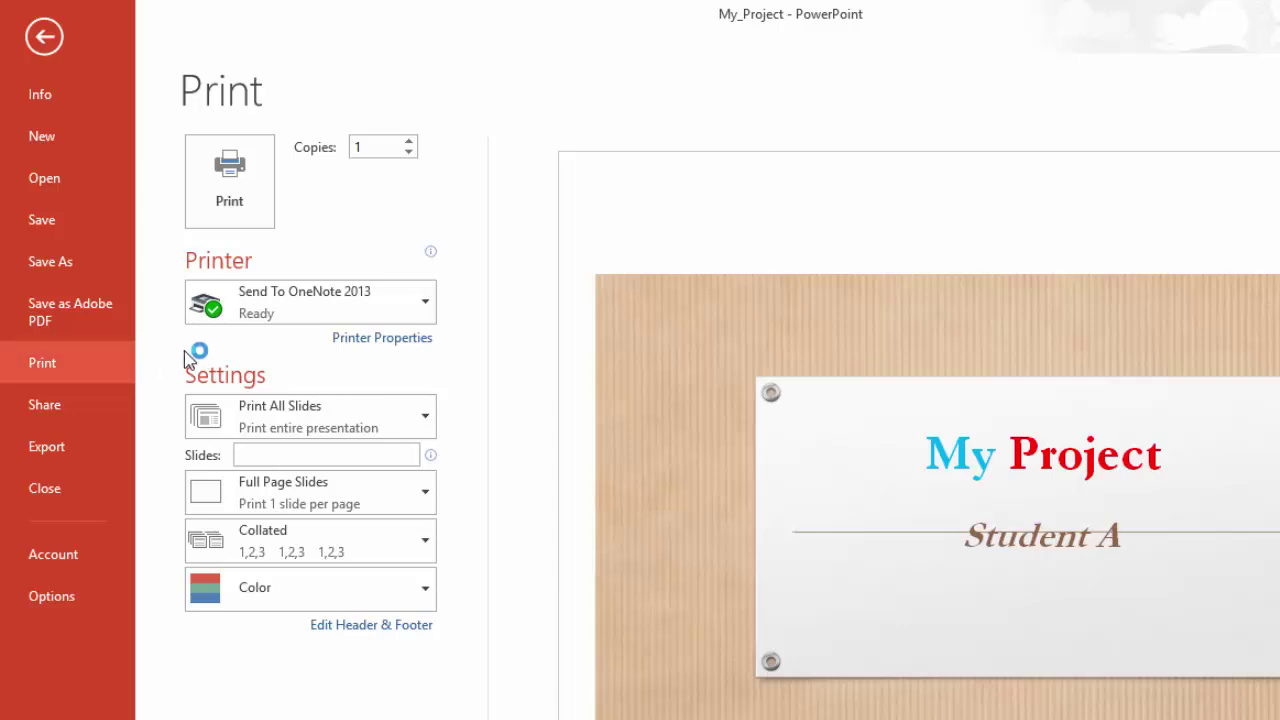
pyautogui.click(427, 417)
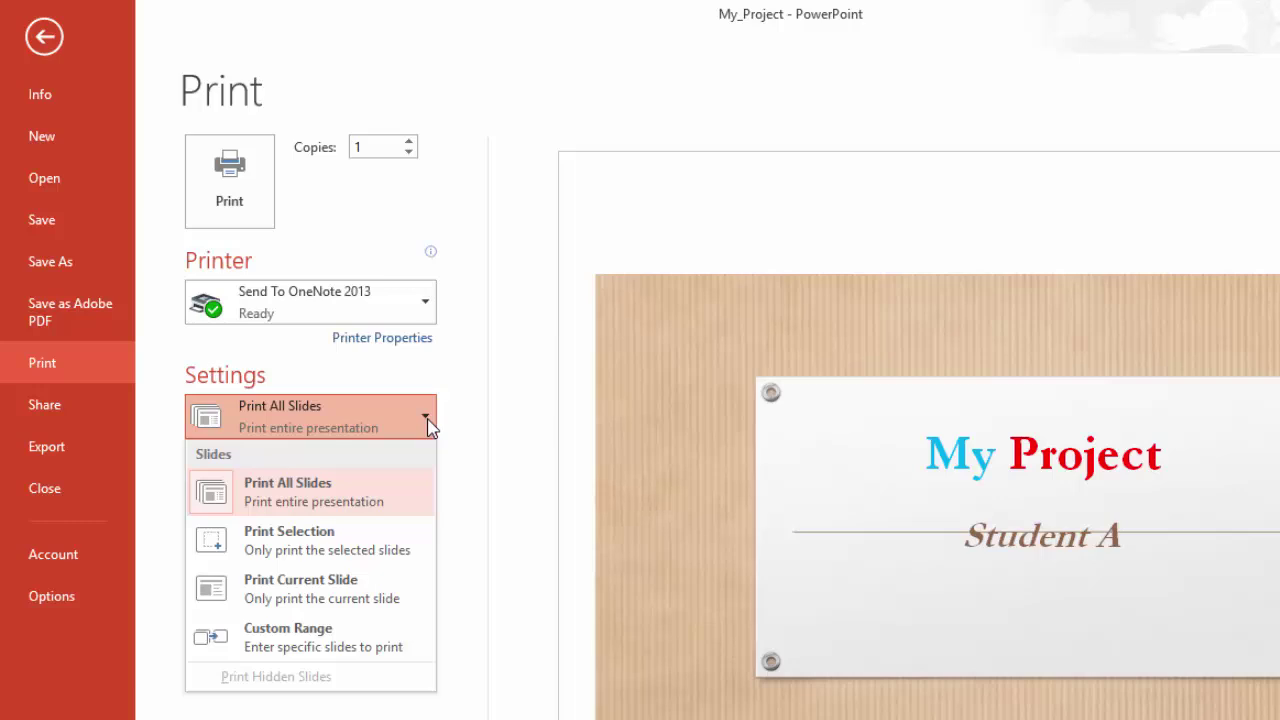
pyautogui.click(411, 636)
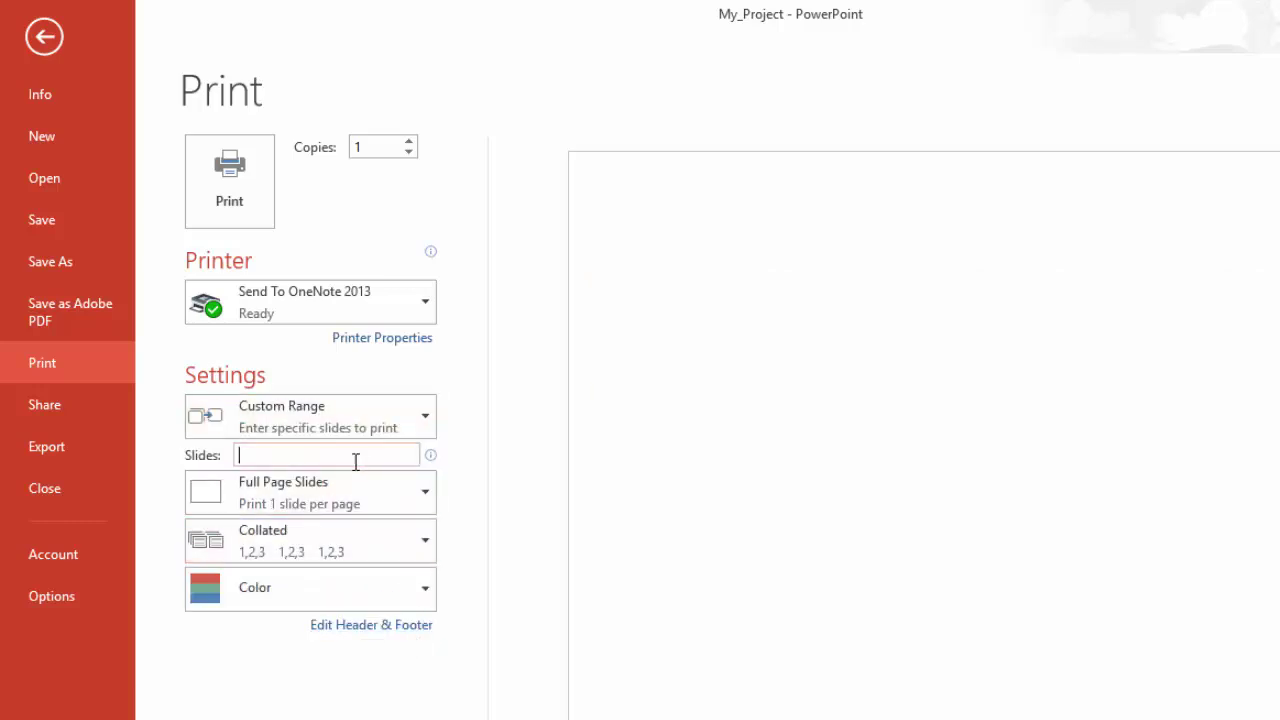
pyautogui.write('2-3')
pyautogui.press('Return')
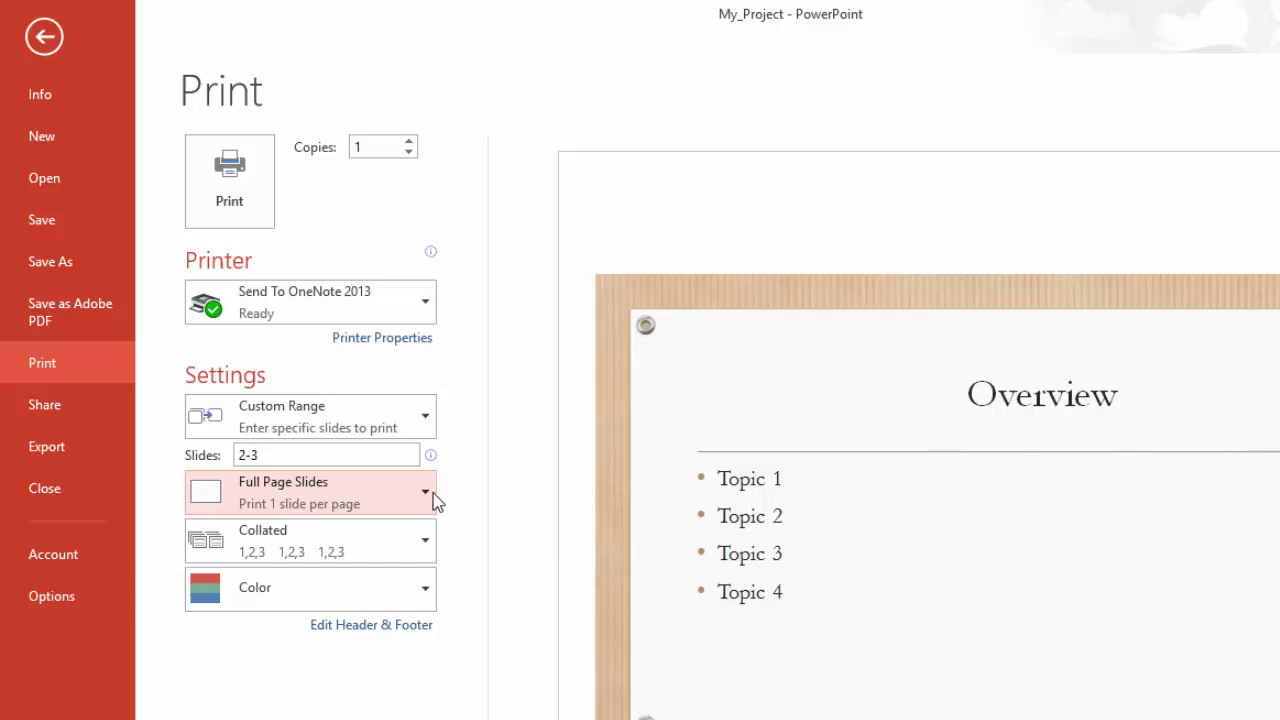
# Set the print layout to handouts with 3 slides per page in landscape orientation.
pyautogui.click(432, 501)
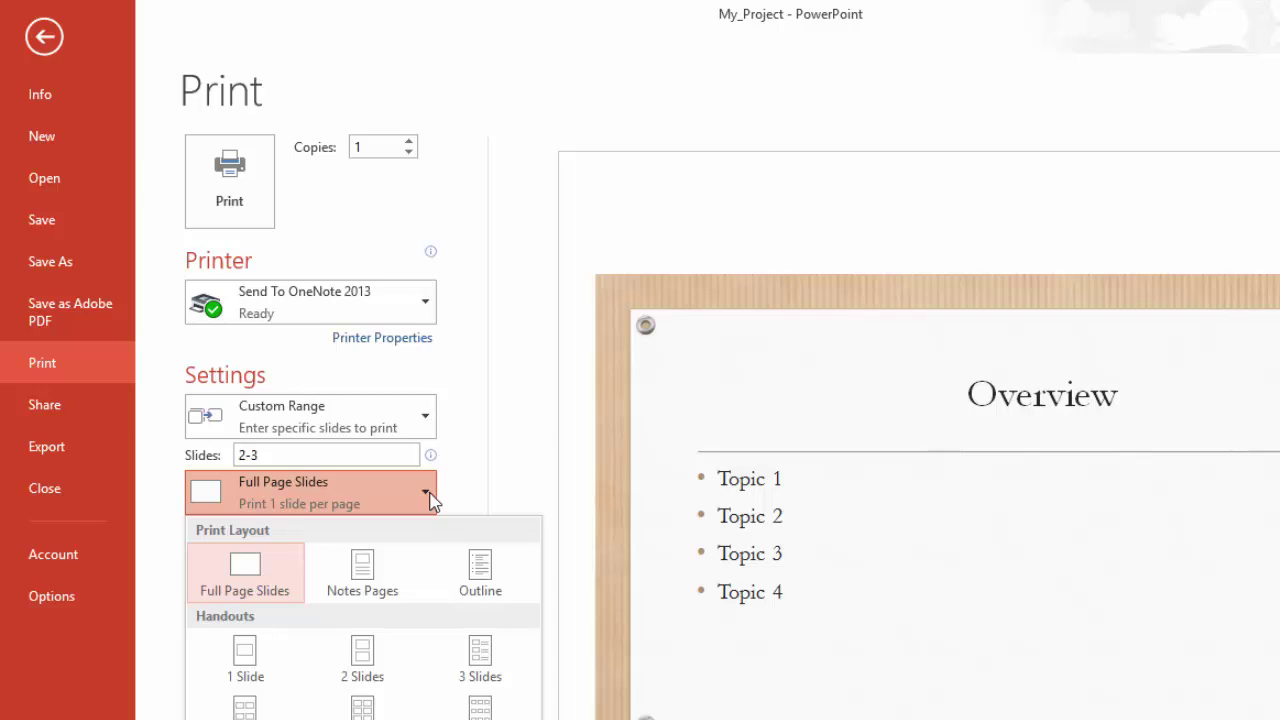
pyautogui.click(499, 672)
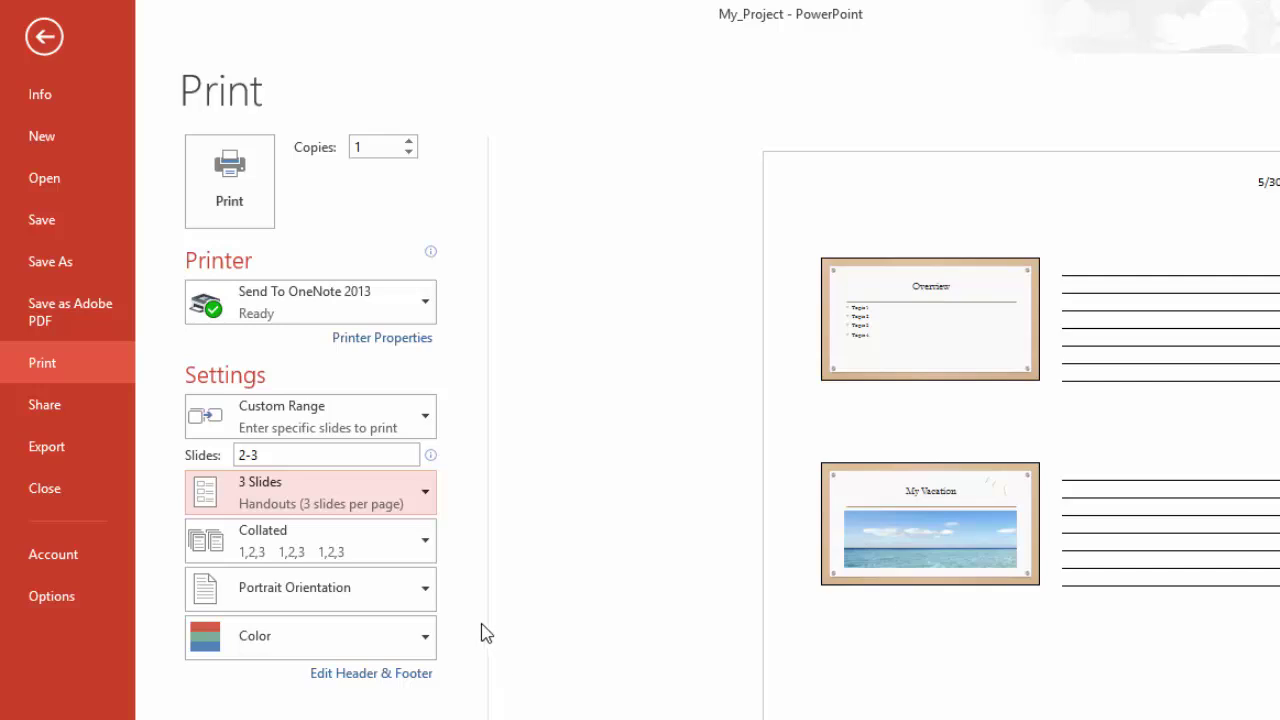
pyautogui.click(427, 592)
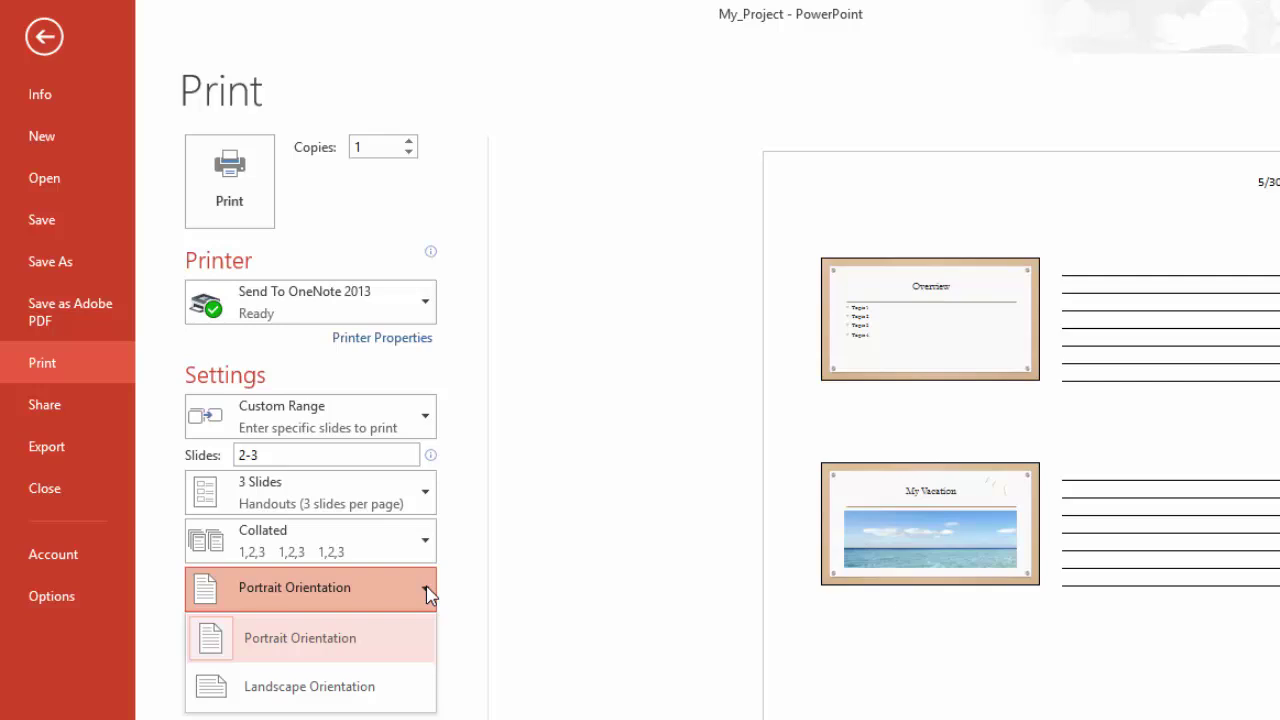
pyautogui.click(421, 690)
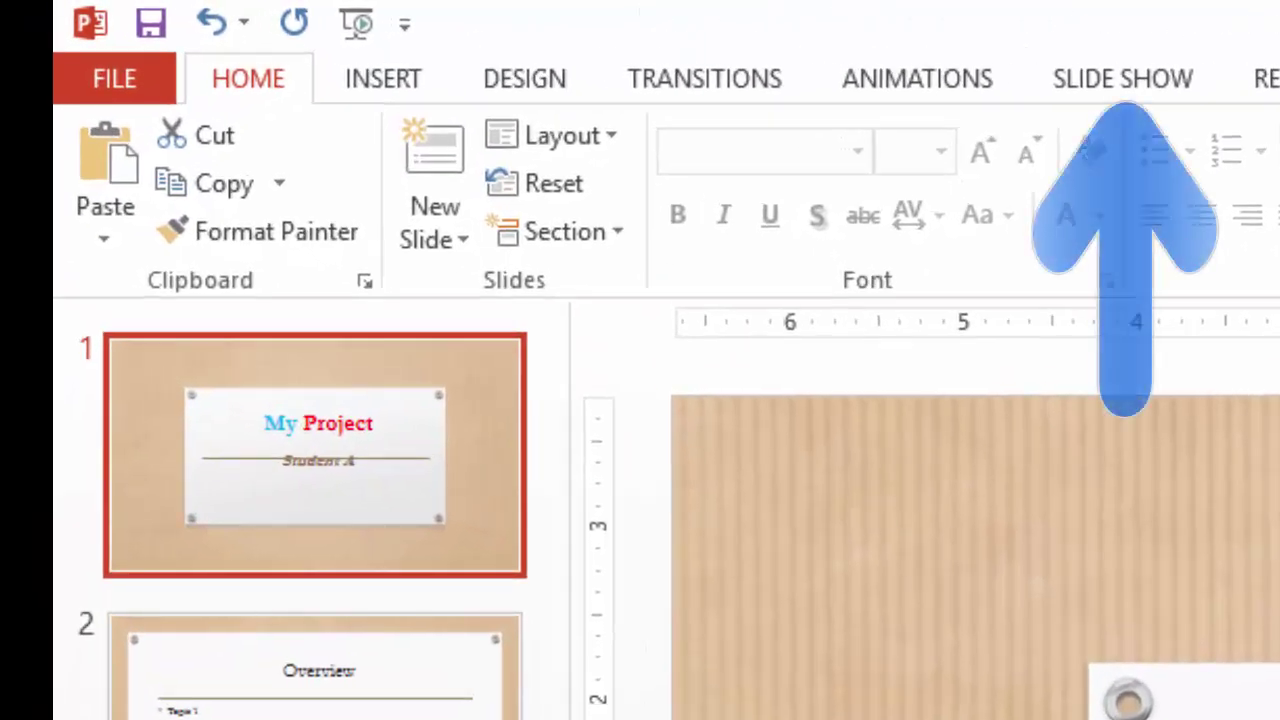
# Start the slide show from the beginning and go back from the My Vacation slide to the previous slide.
pyautogui.click(1203, 79)
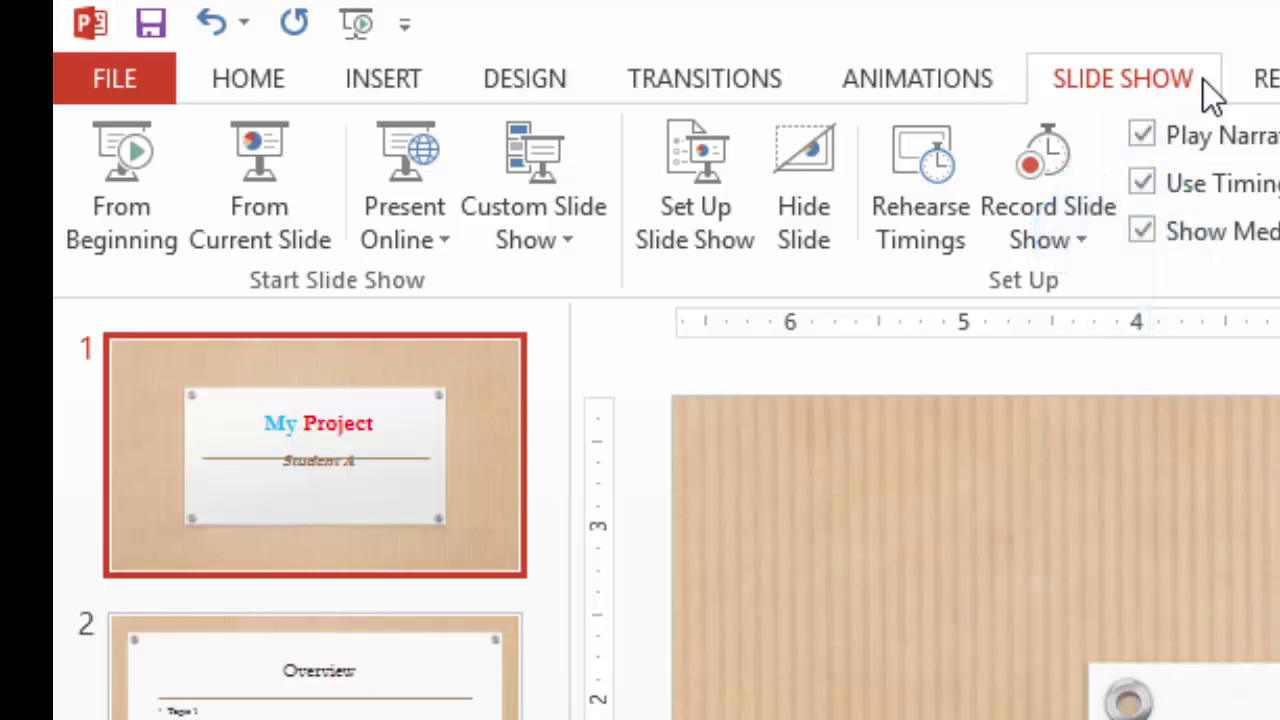
pyautogui.click(113, 252)
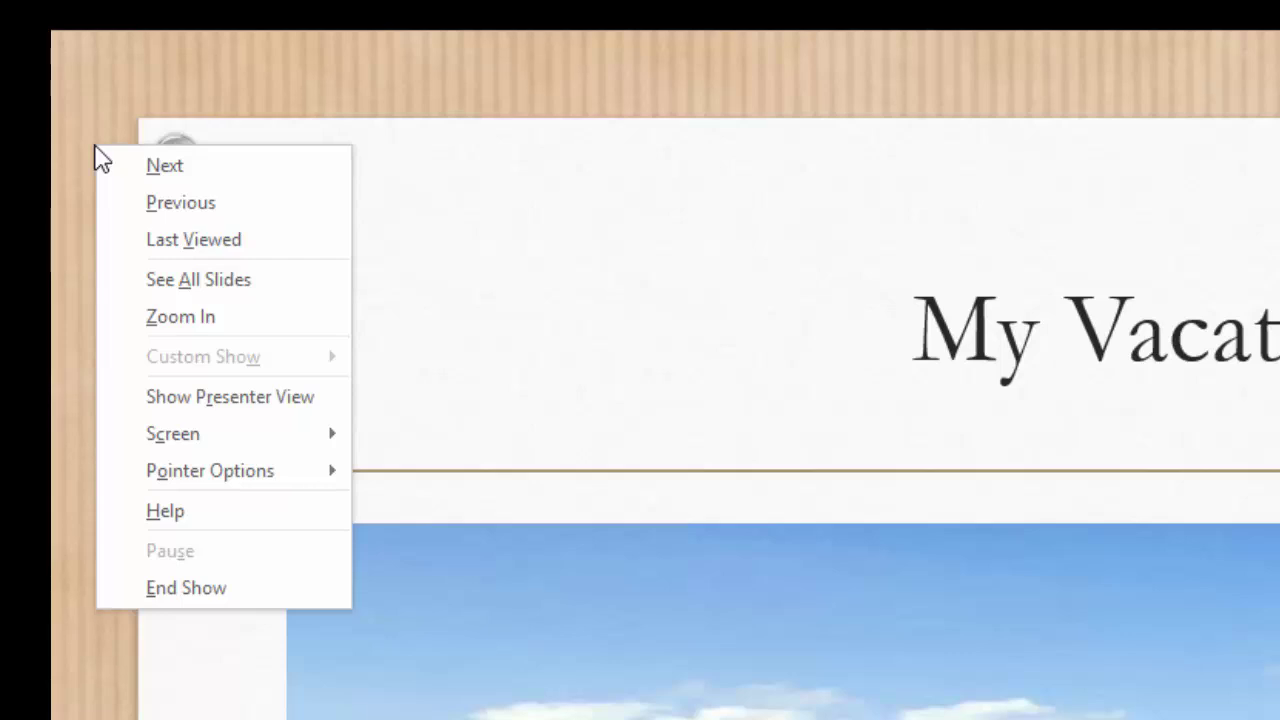
pyautogui.click(270, 212)
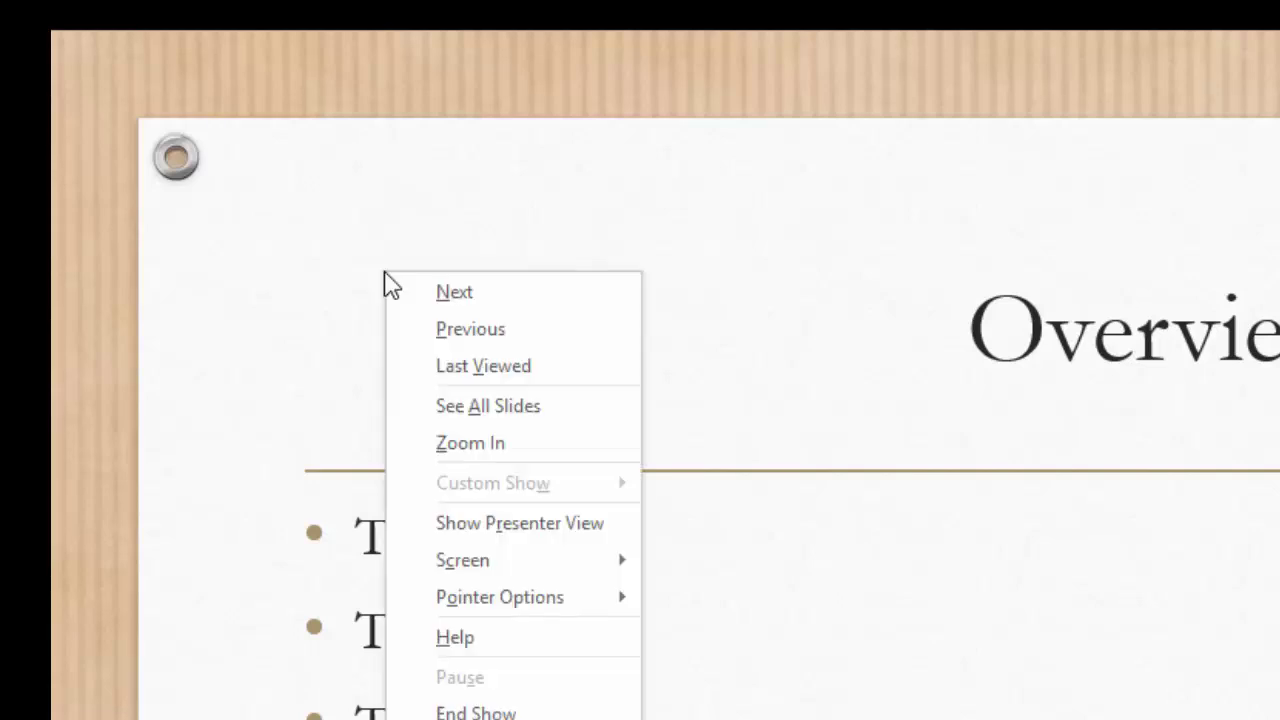
# Display all slides during the slide show and jump to the My Vacation slide.
pyautogui.click(615, 412)
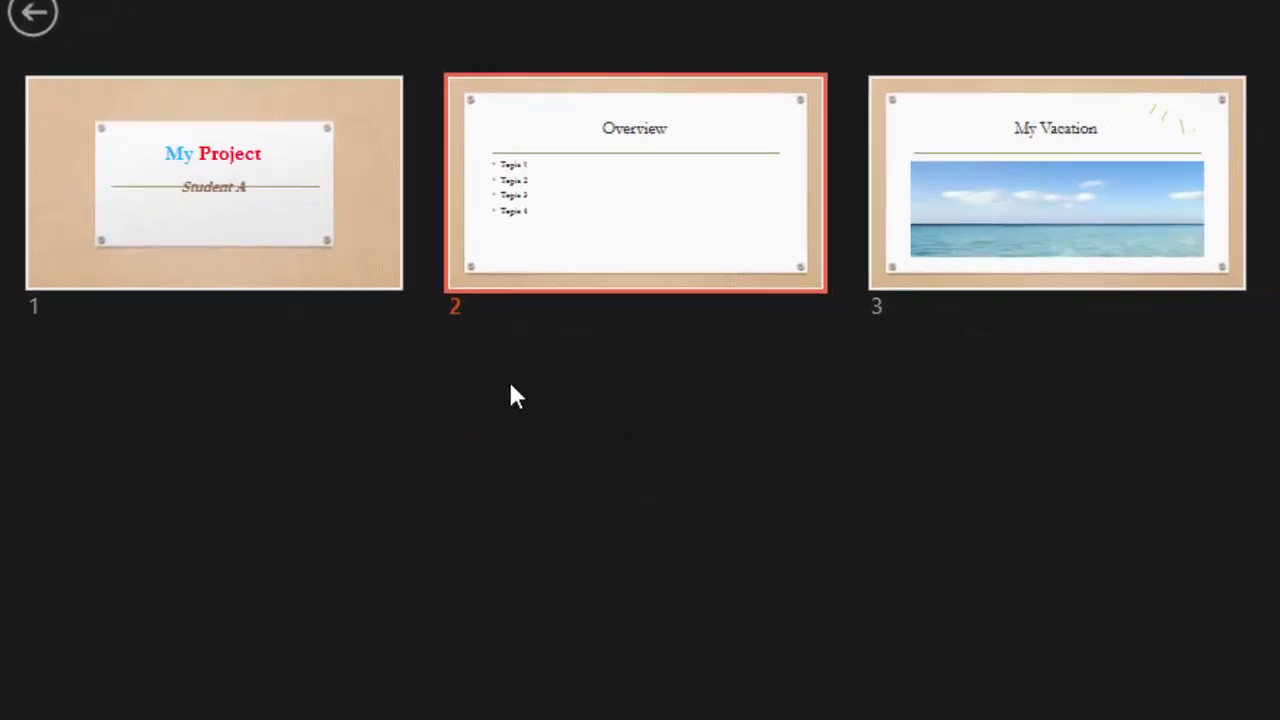
pyautogui.click(1118, 167)
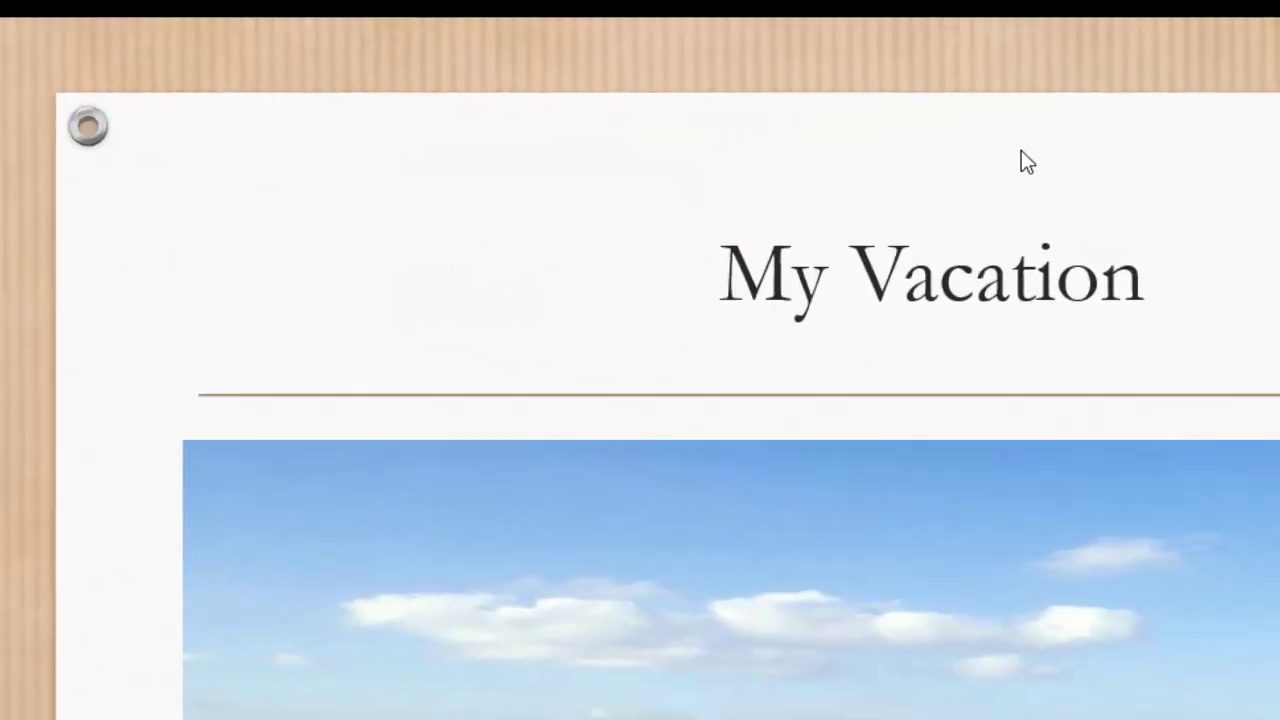